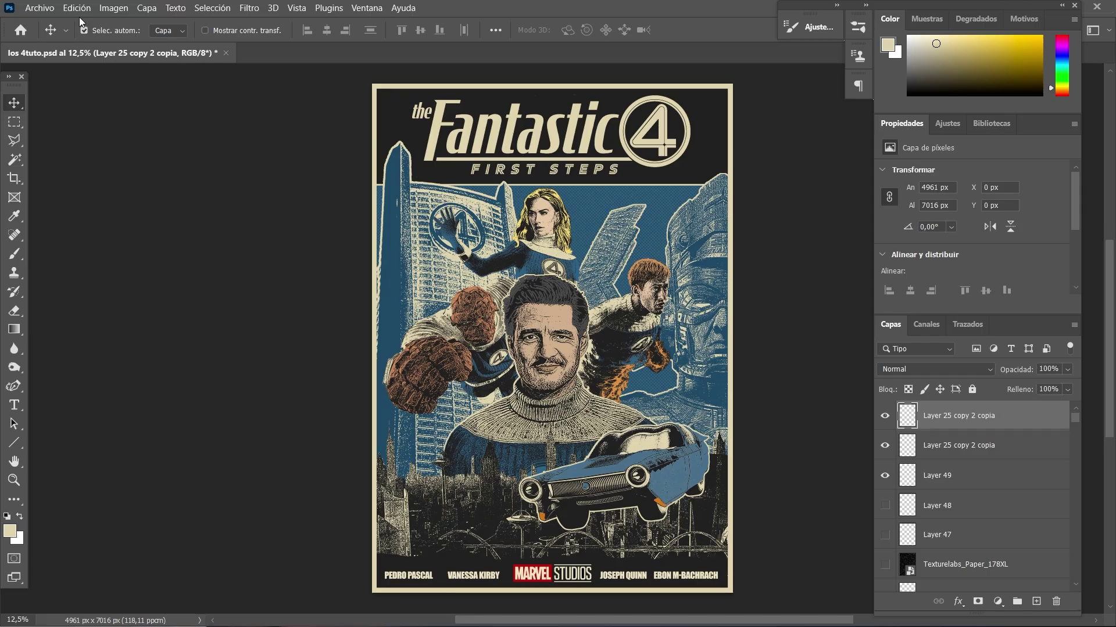
Open 02.Textura, select all of it and paste it into los 4tuto.psd as Capa 1
click(49, 11)
click(47, 36)
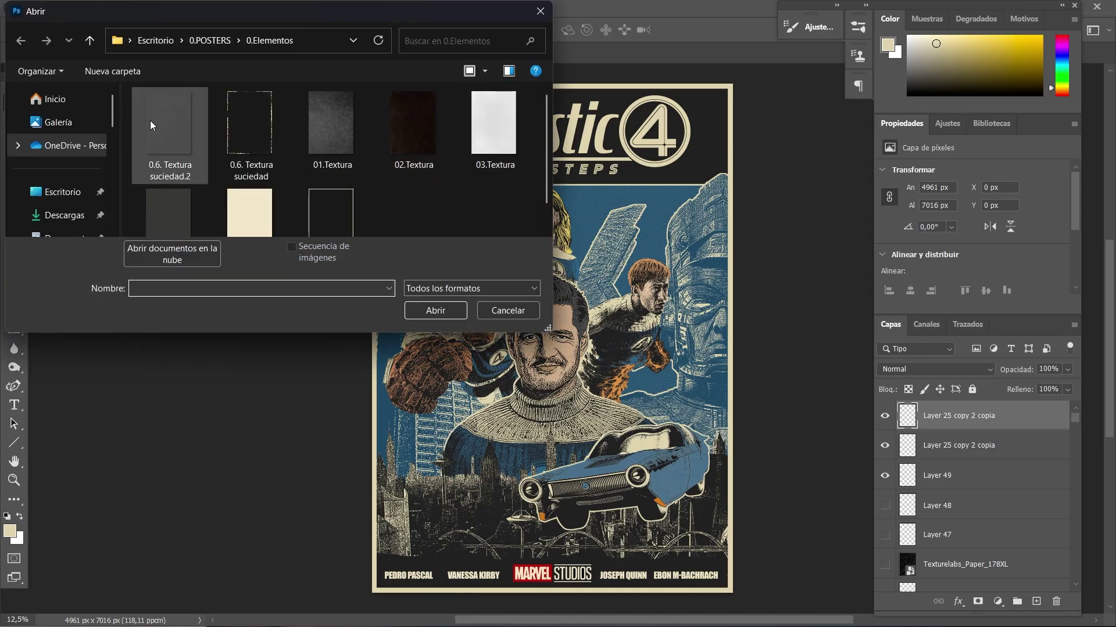
click(419, 130)
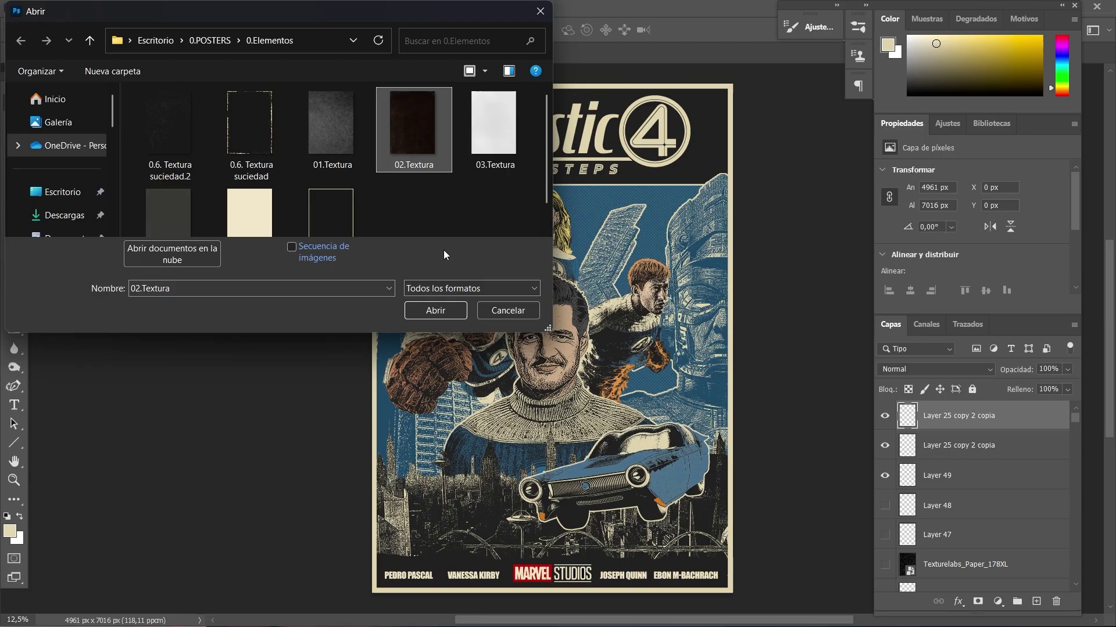
click(438, 311)
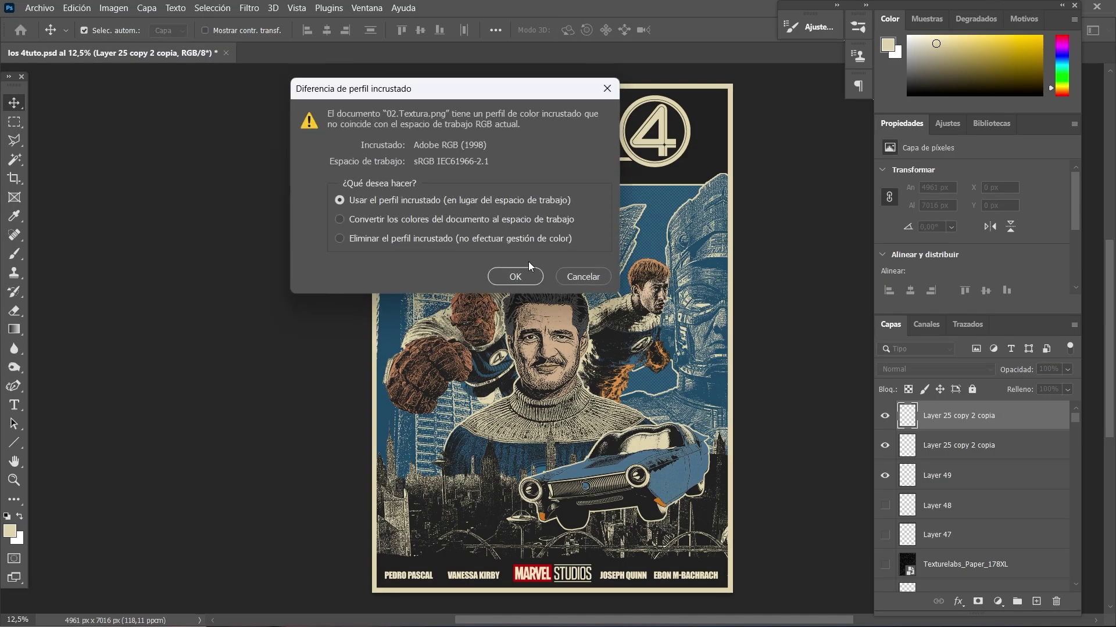
click(522, 272)
key(ctrl+a)
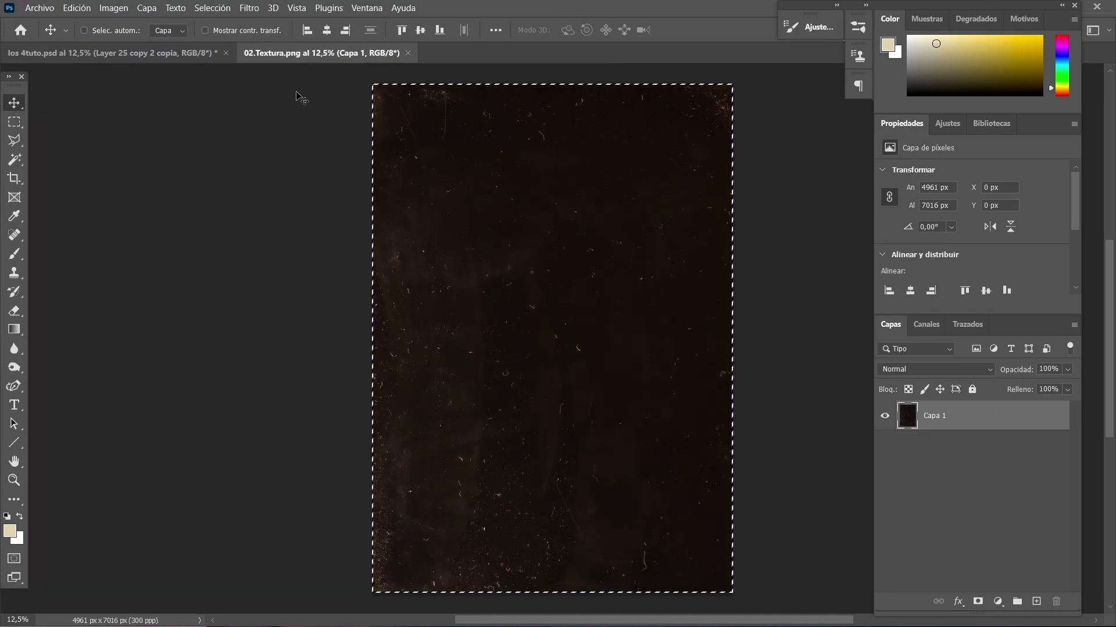
click(162, 53)
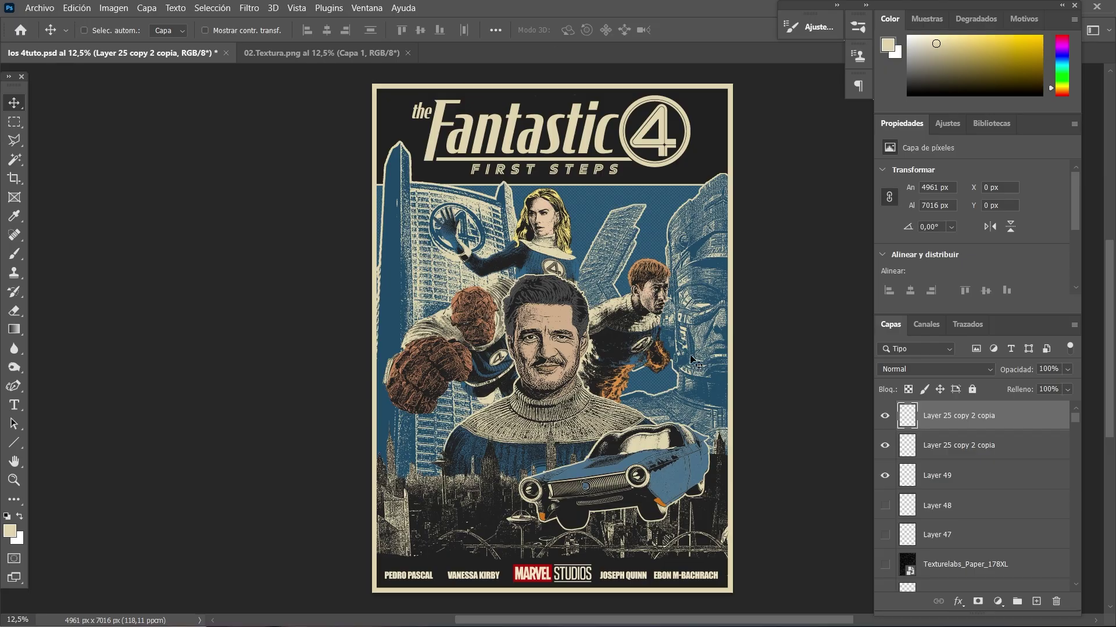
key(ctrl+v)
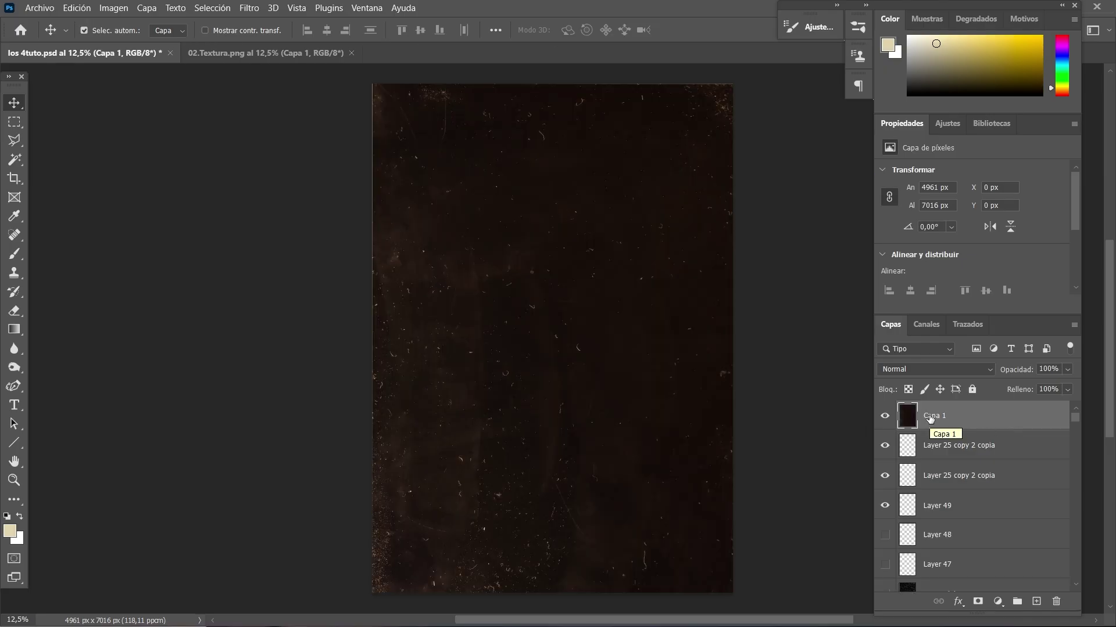
Set the dark texture layer Capa 1 to Superponer blending and zoom in to inspect it
click(986, 371)
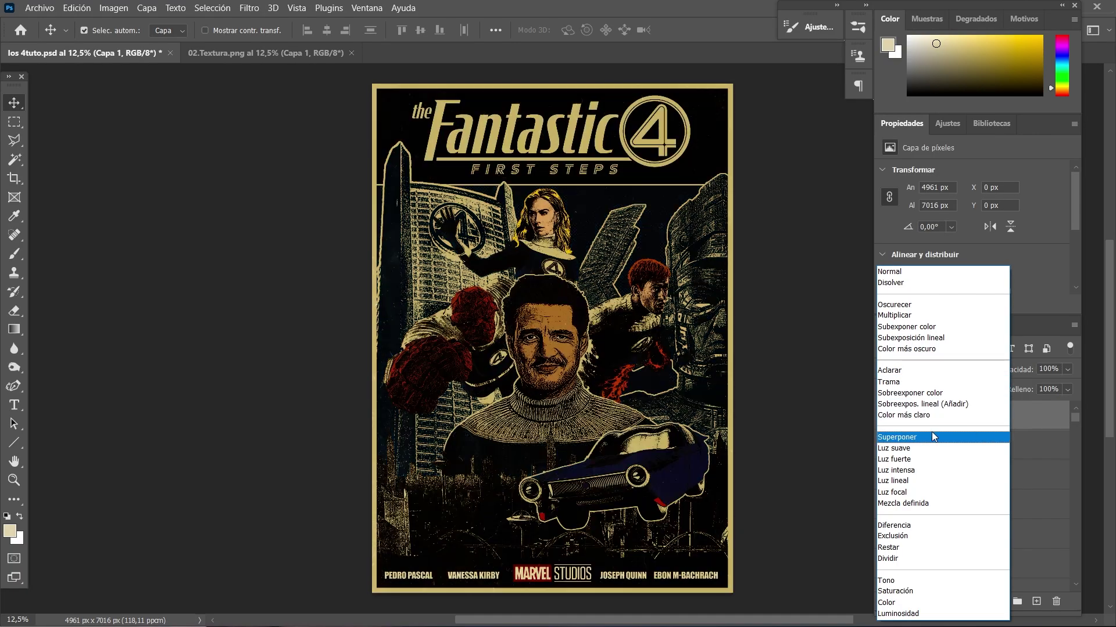
click(932, 436)
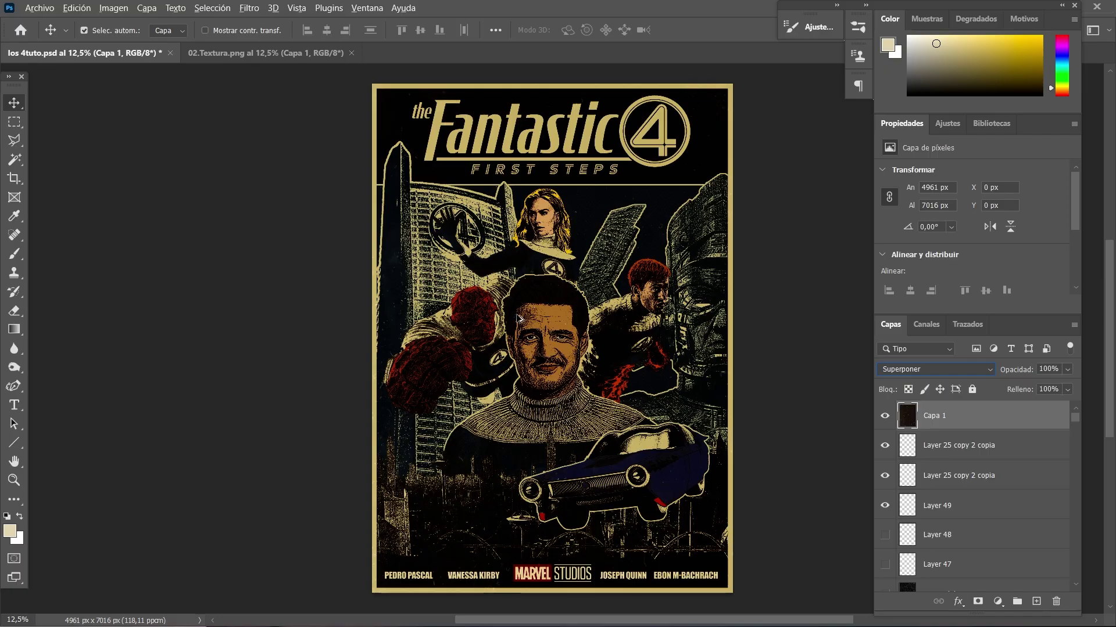
click(854, 258)
alt+scroll(522, 290, up, 3)
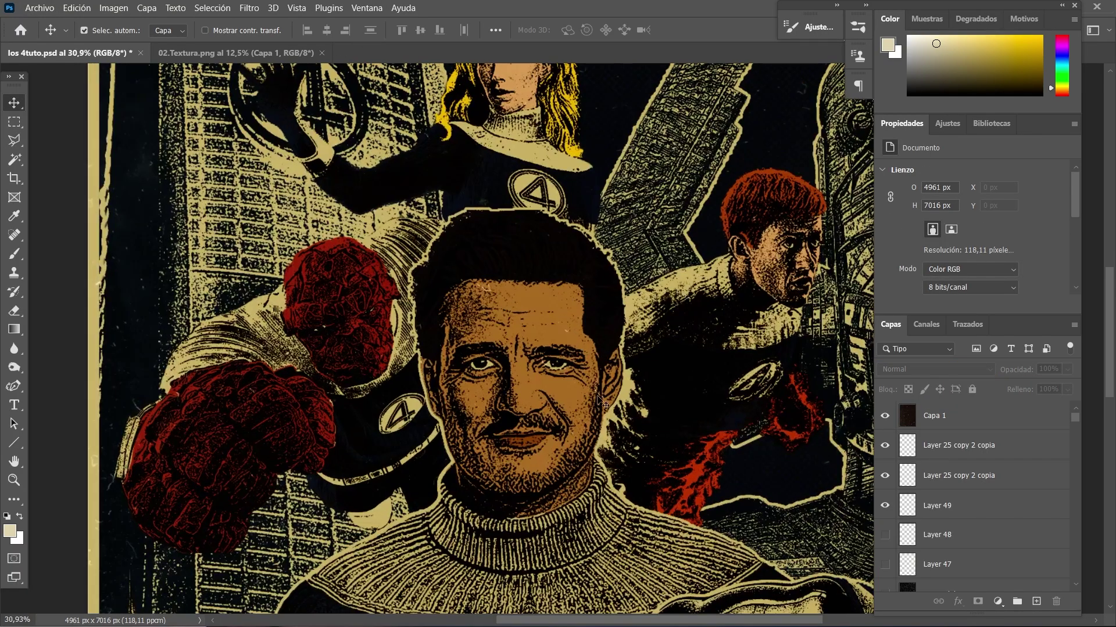
alt+scroll(467, 374, down, 2)
alt+scroll(466, 374, down, 1)
alt+scroll(407, 232, down, 1)
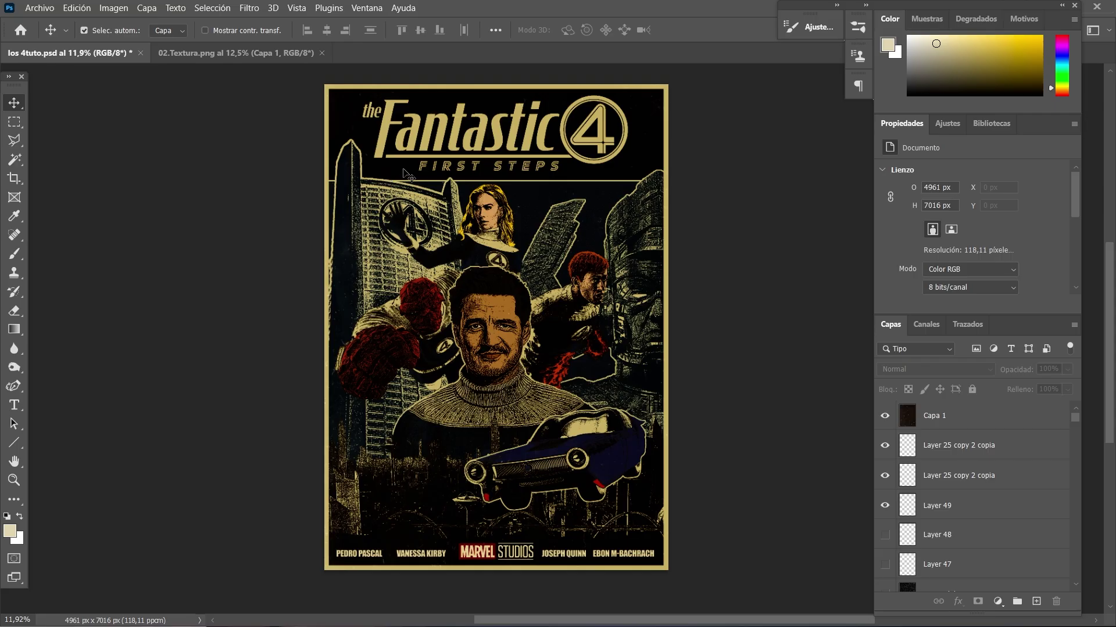
Lower Capa 1's opacity to 24%
click(964, 428)
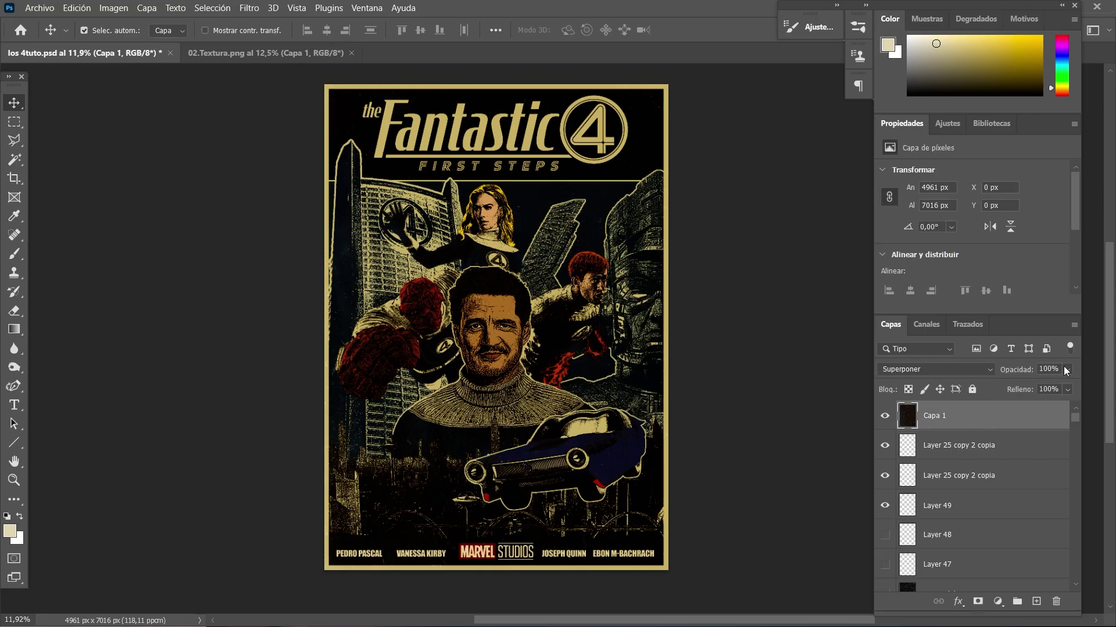
click(1067, 369)
click(1019, 385)
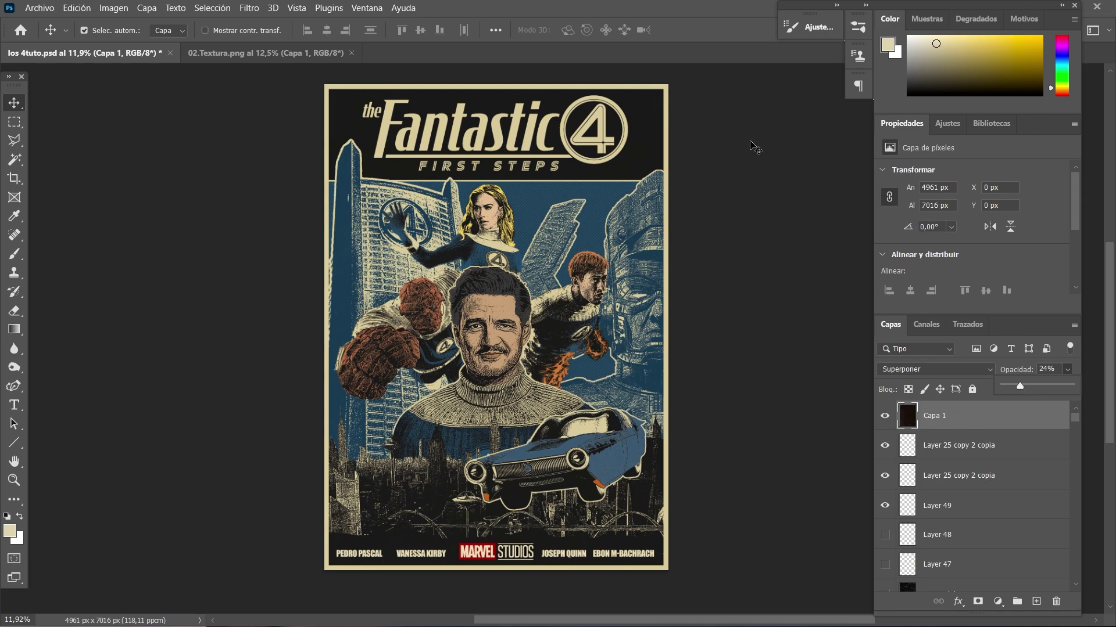
click(761, 142)
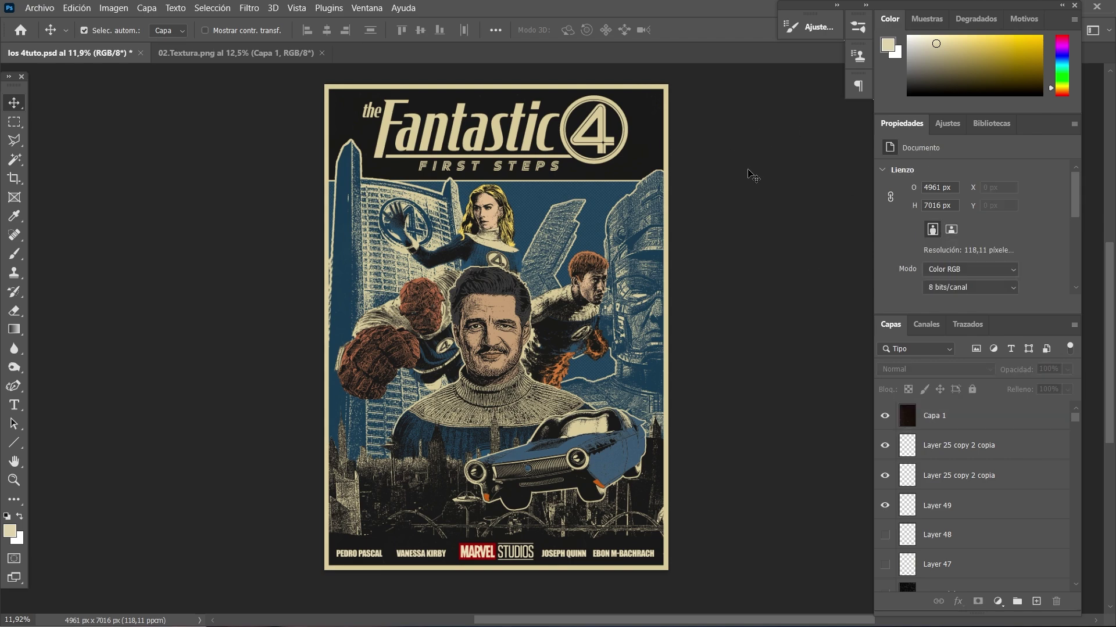
Open 05.TexturaBeige and paste it below Capa 1 as the new layer Capa 2
click(40, 8)
click(50, 35)
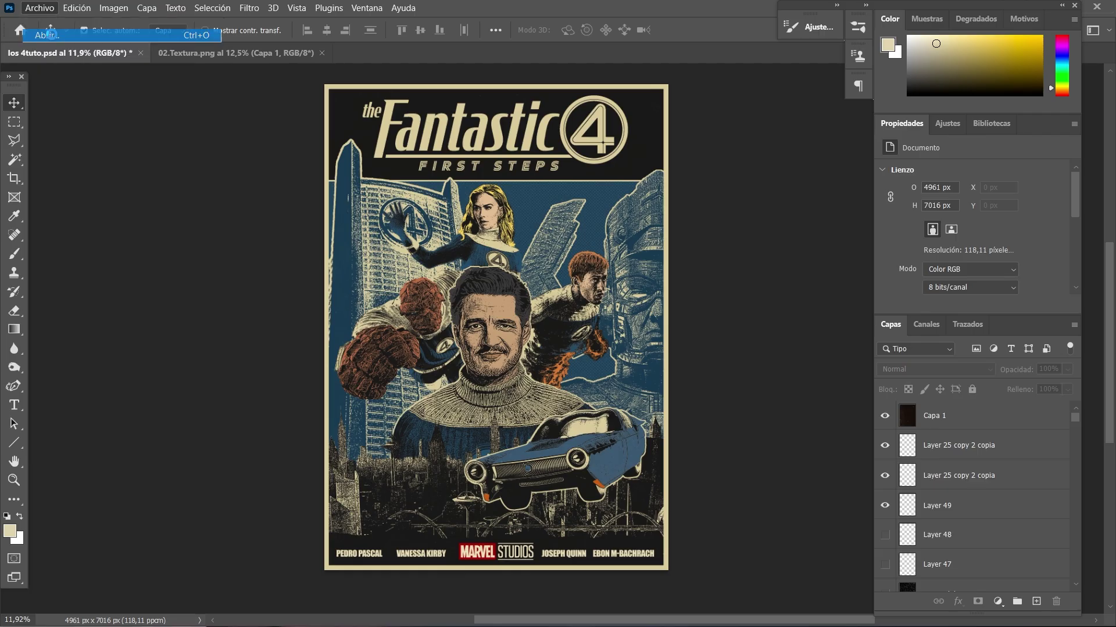
click(251, 209)
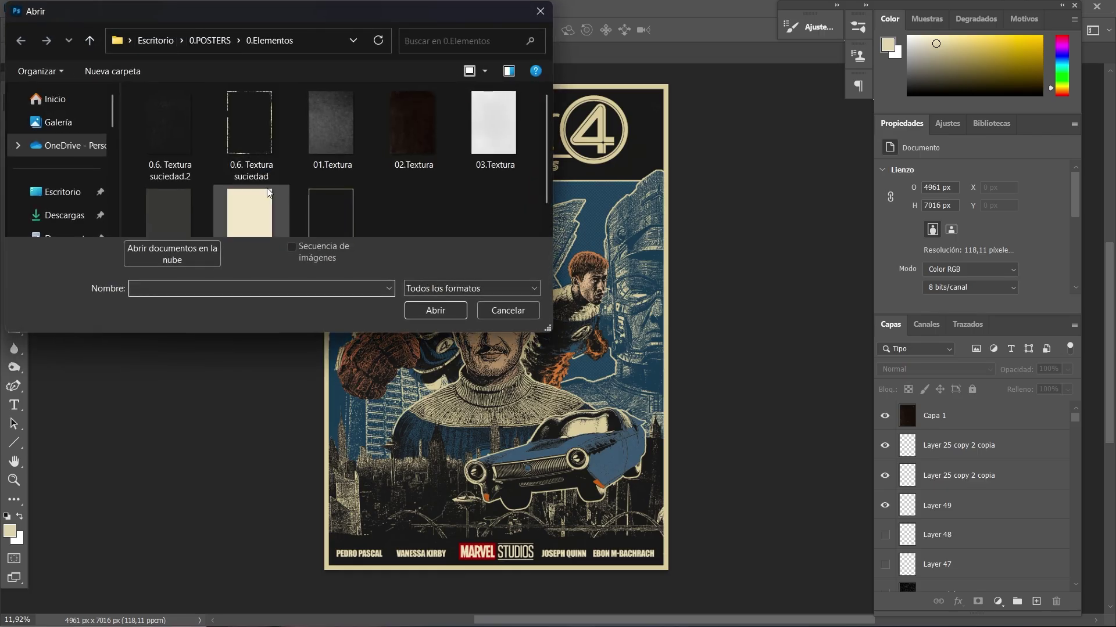
click(440, 308)
click(521, 273)
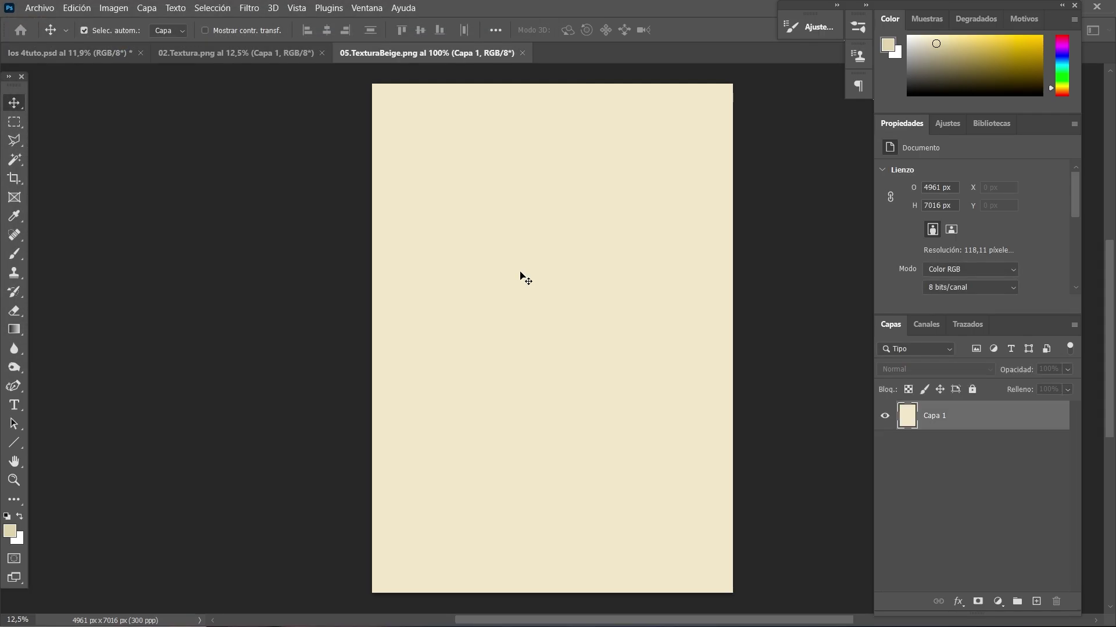
key(ctrl+a)
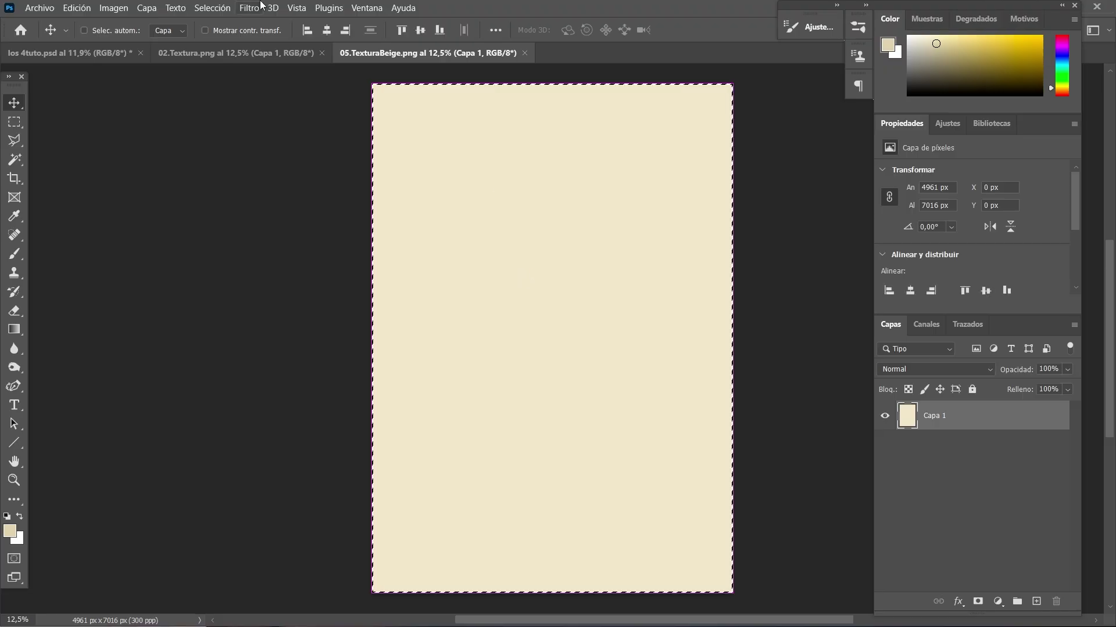
click(90, 62)
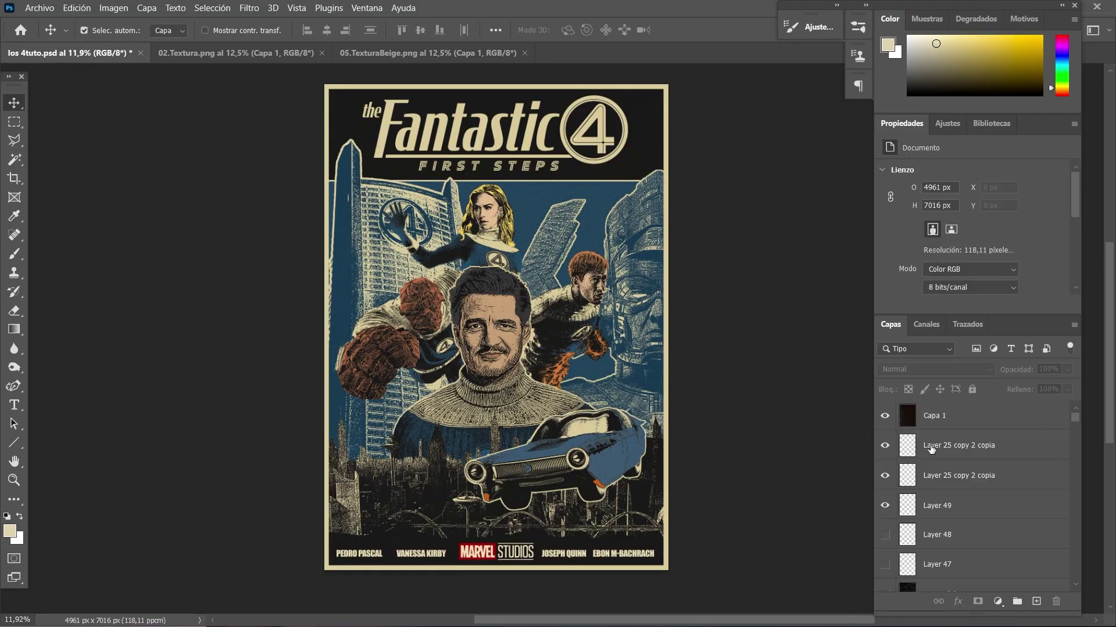
click(934, 416)
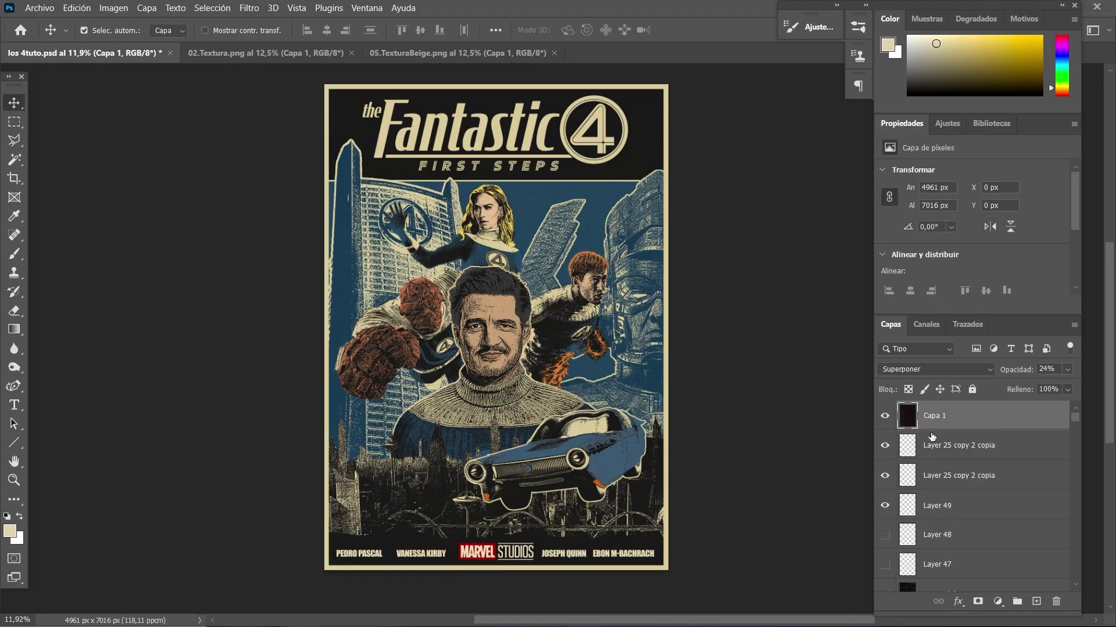
click(964, 445)
key(ctrl+v)
key(ctrl)
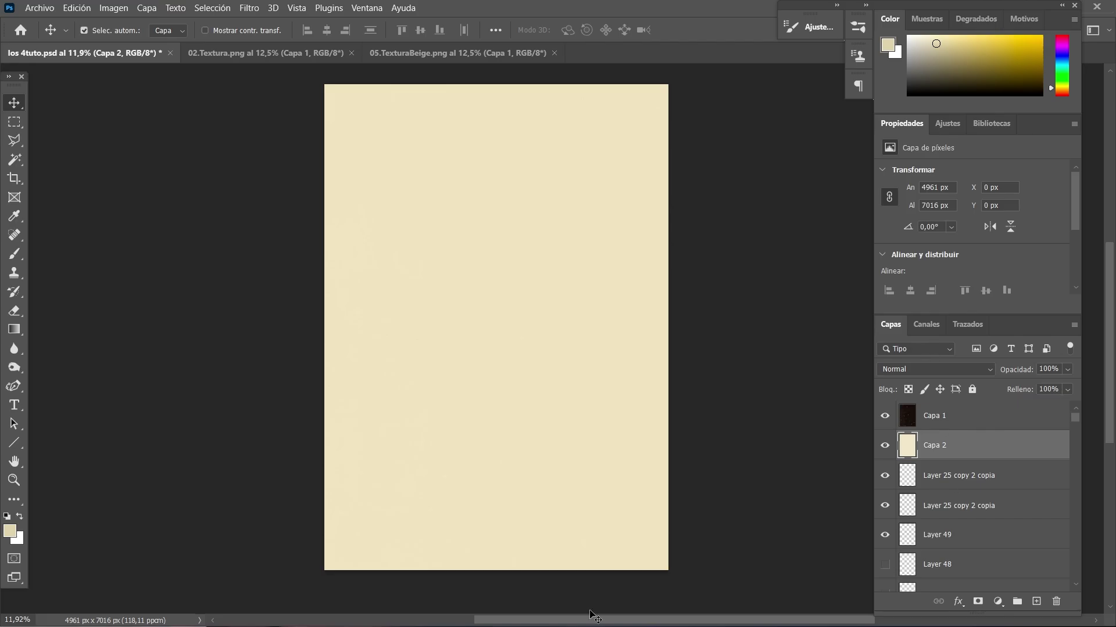
Set the beige layer's opacity to 5%, keeping Normal blending
click(1068, 370)
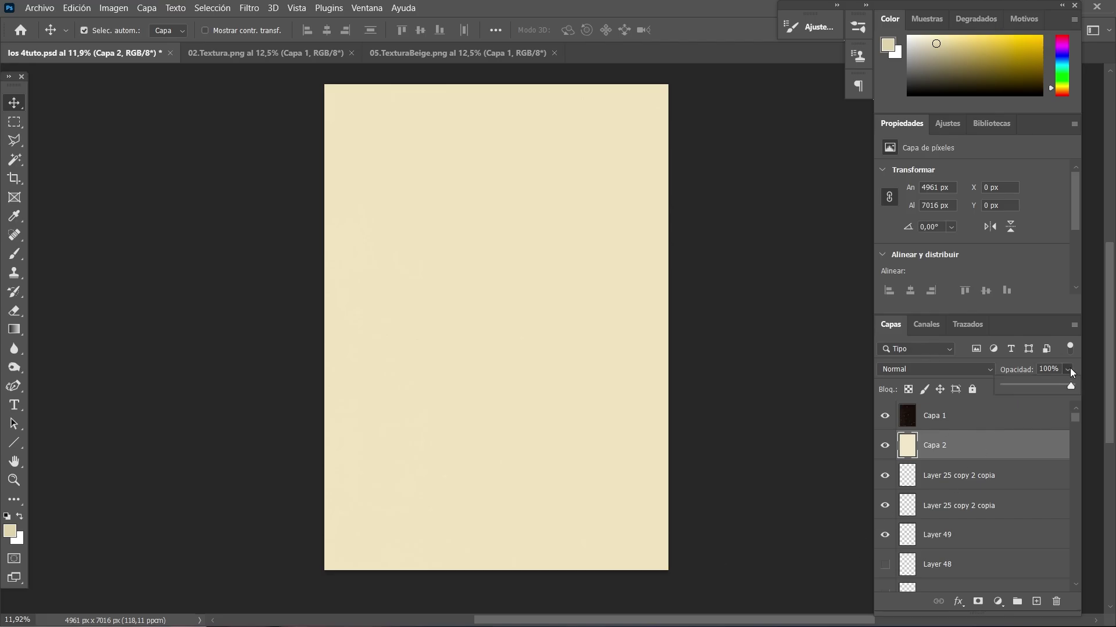
click(1004, 384)
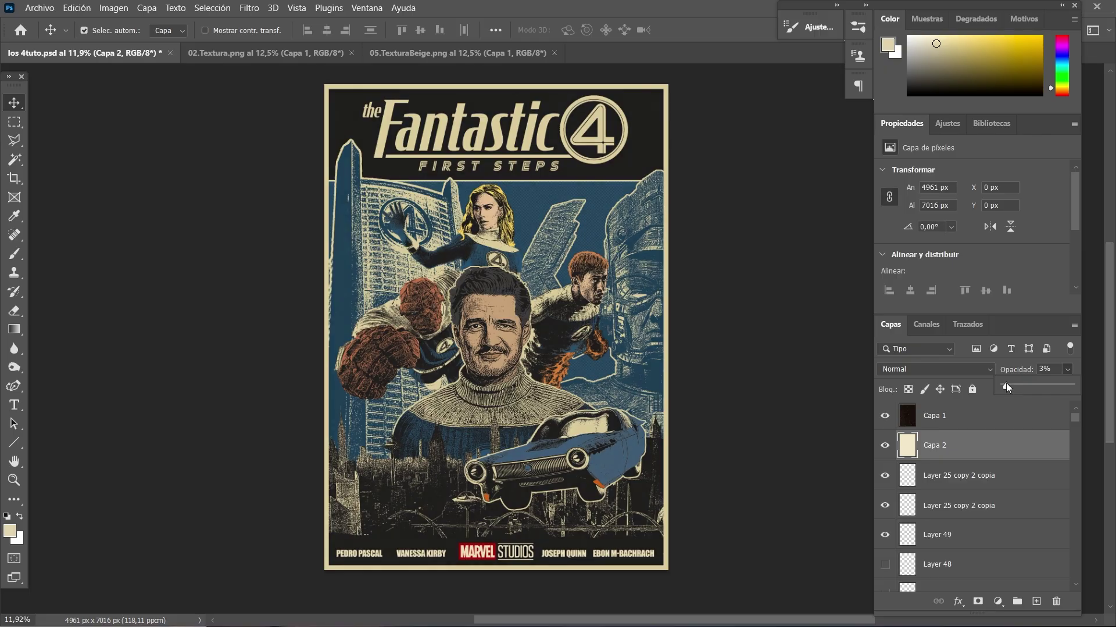
drag(1009, 383, 1010, 384)
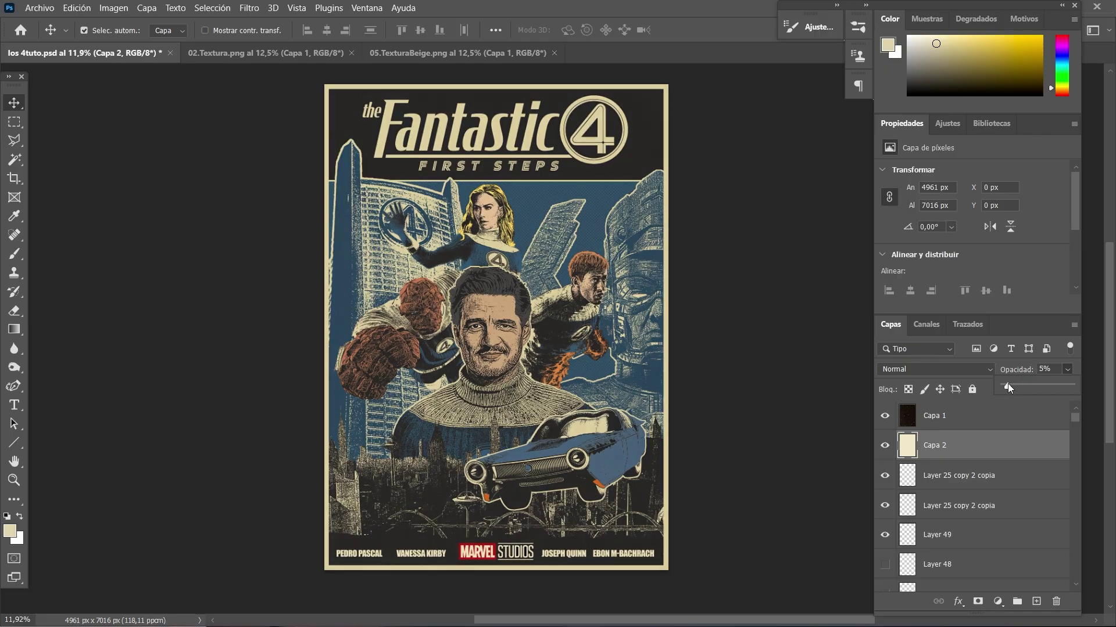
click(988, 371)
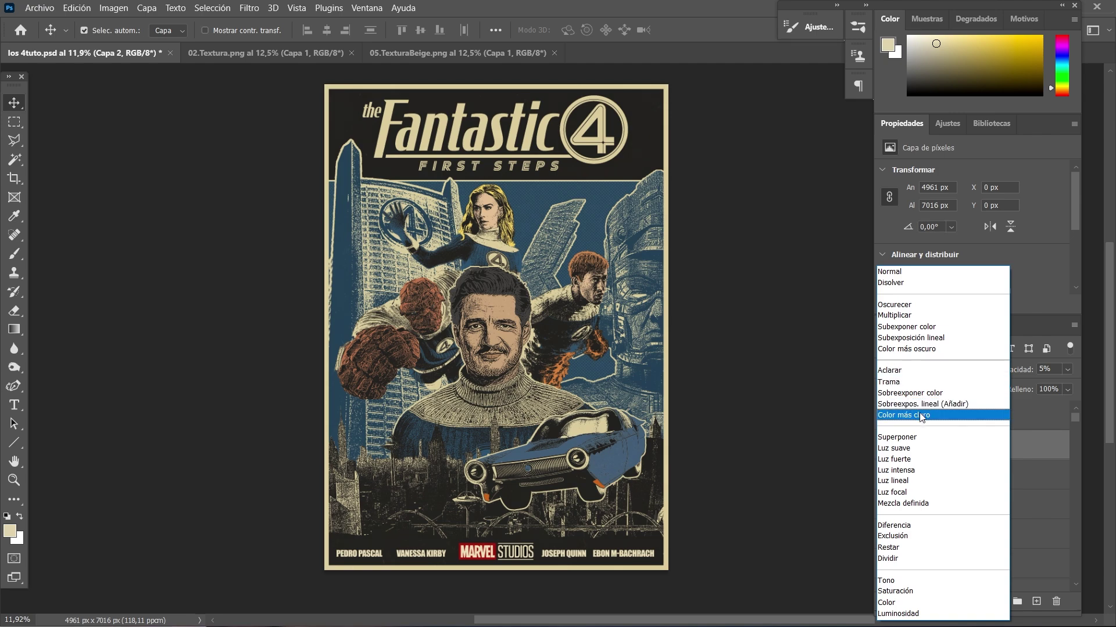
key(Escape)
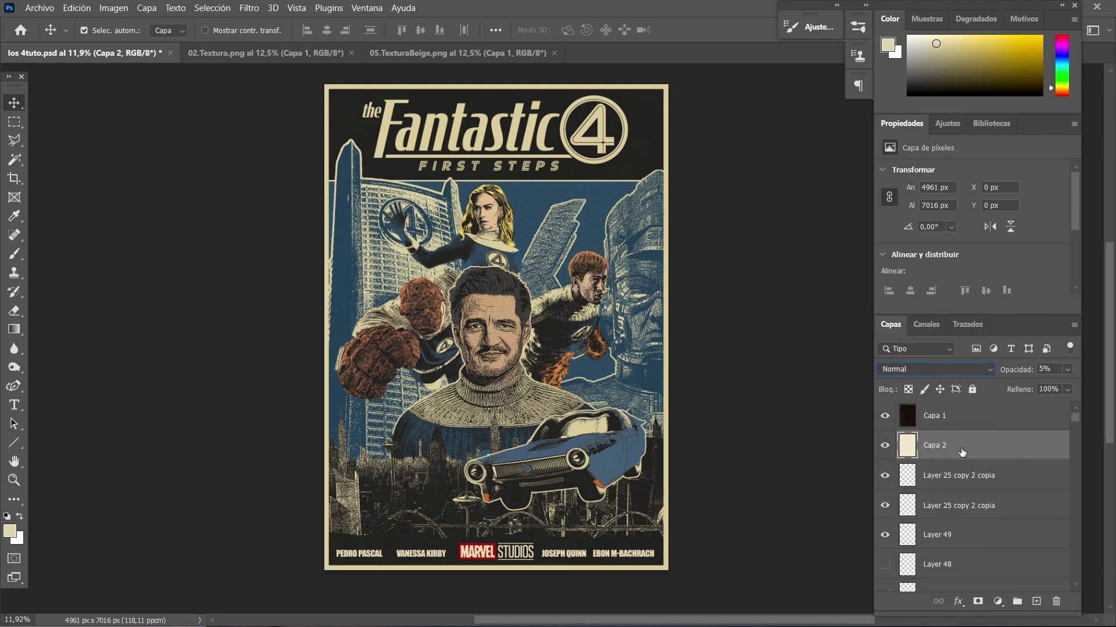
Open 01.Textura and drag it into the poster as Capa 3, beneath the beige layer
click(953, 477)
click(37, 8)
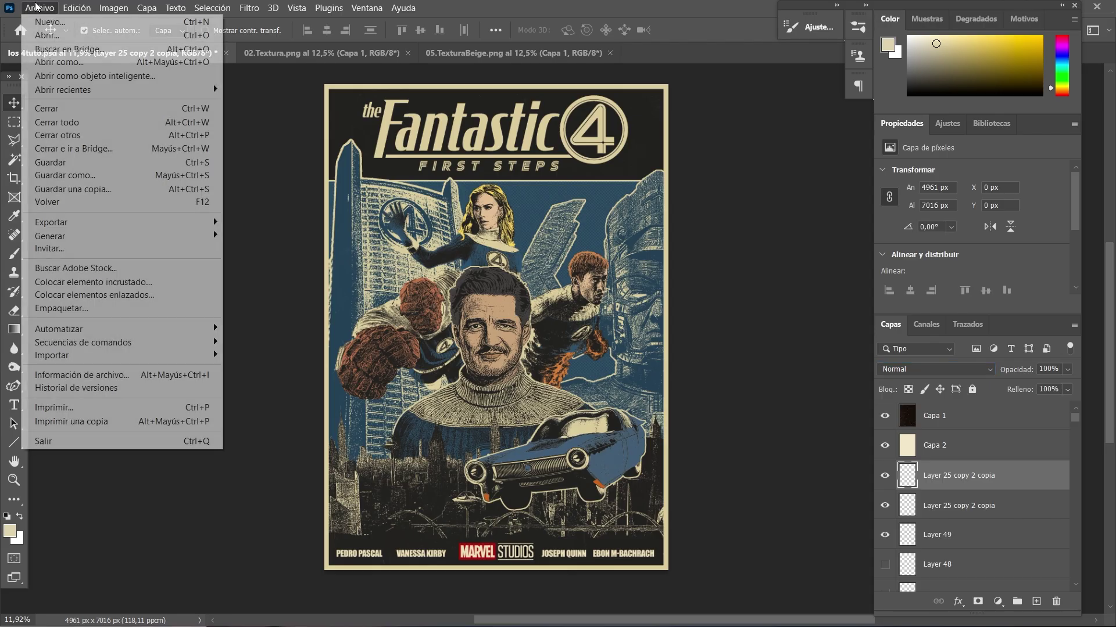
click(41, 35)
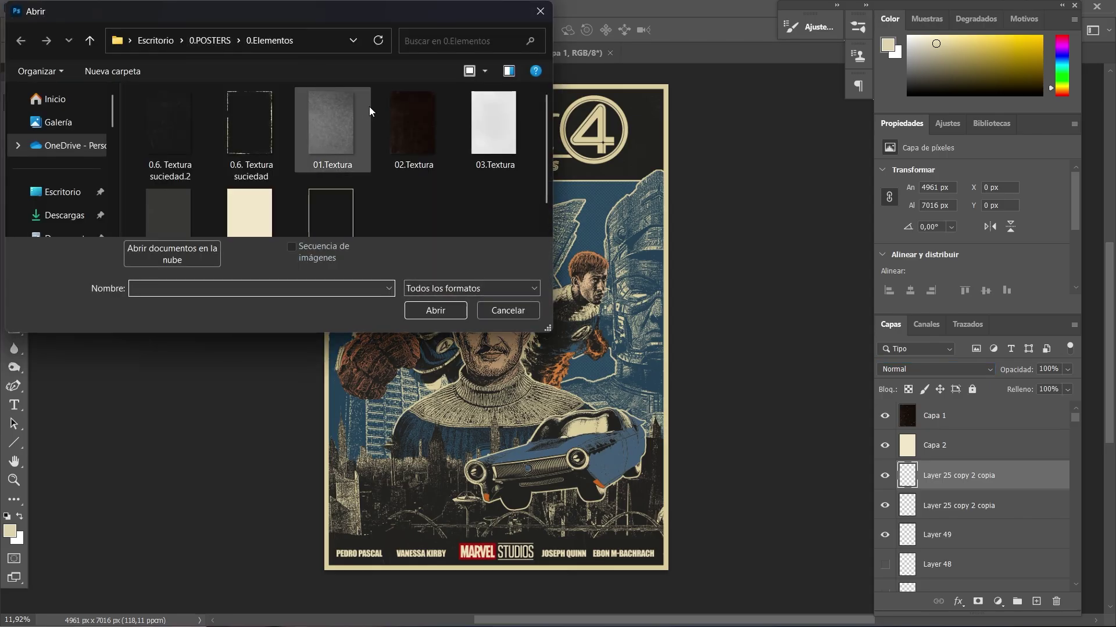
click(349, 114)
click(426, 308)
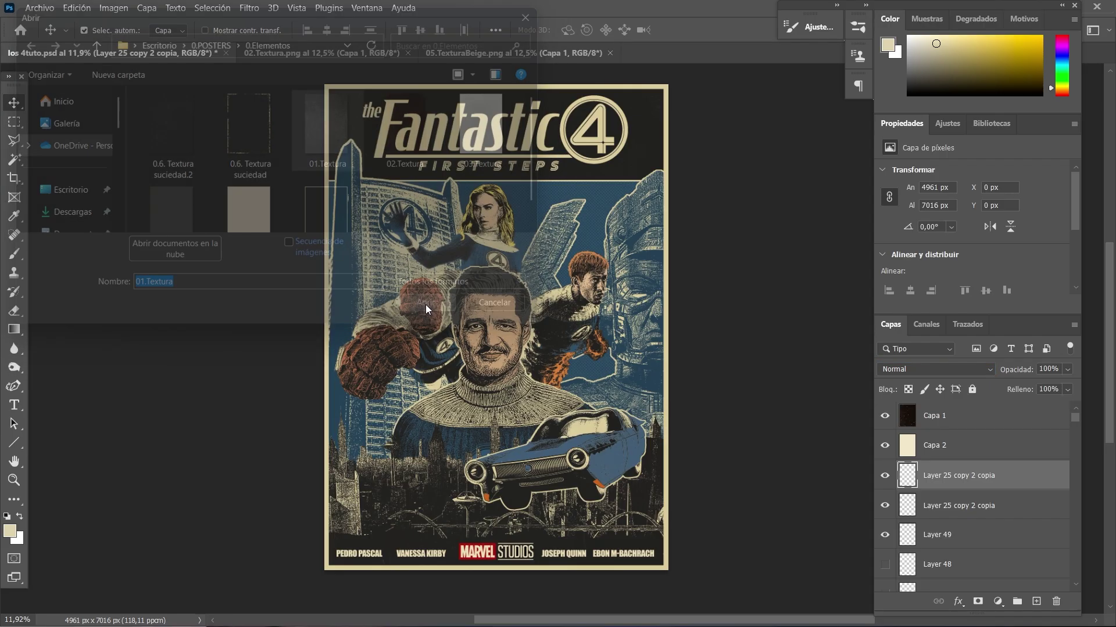
click(515, 276)
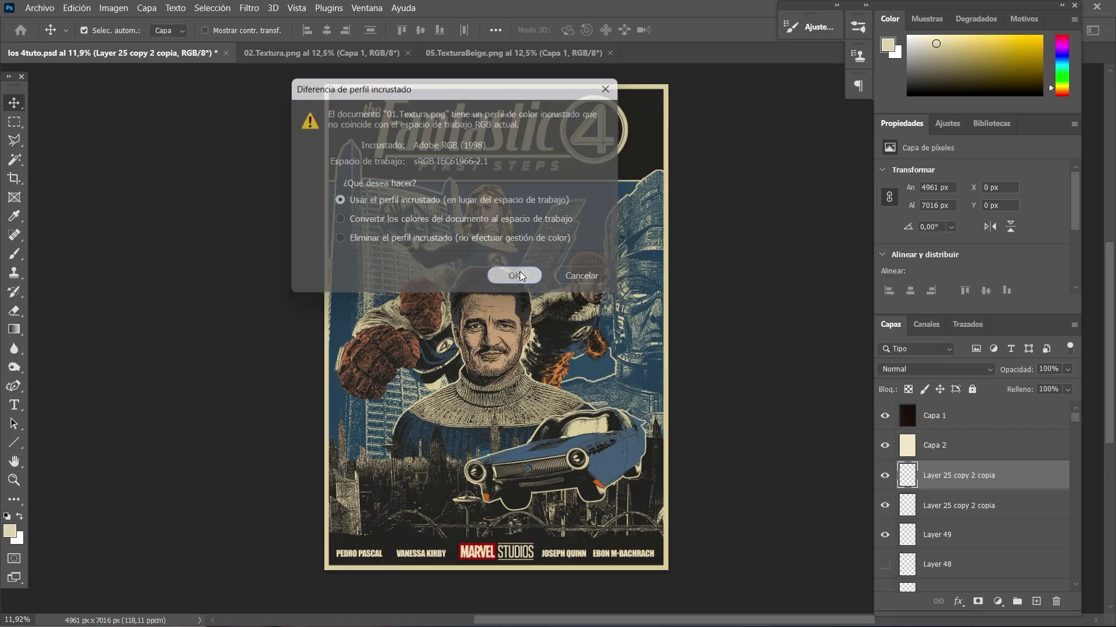
key(ctrl+a)
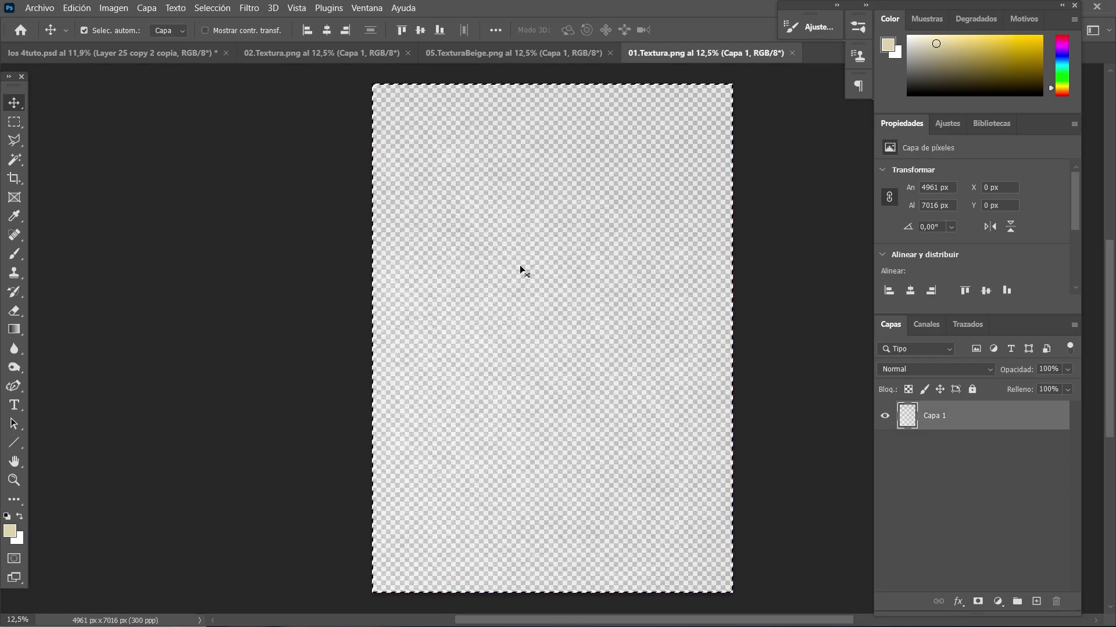
drag(520, 265, 679, 217)
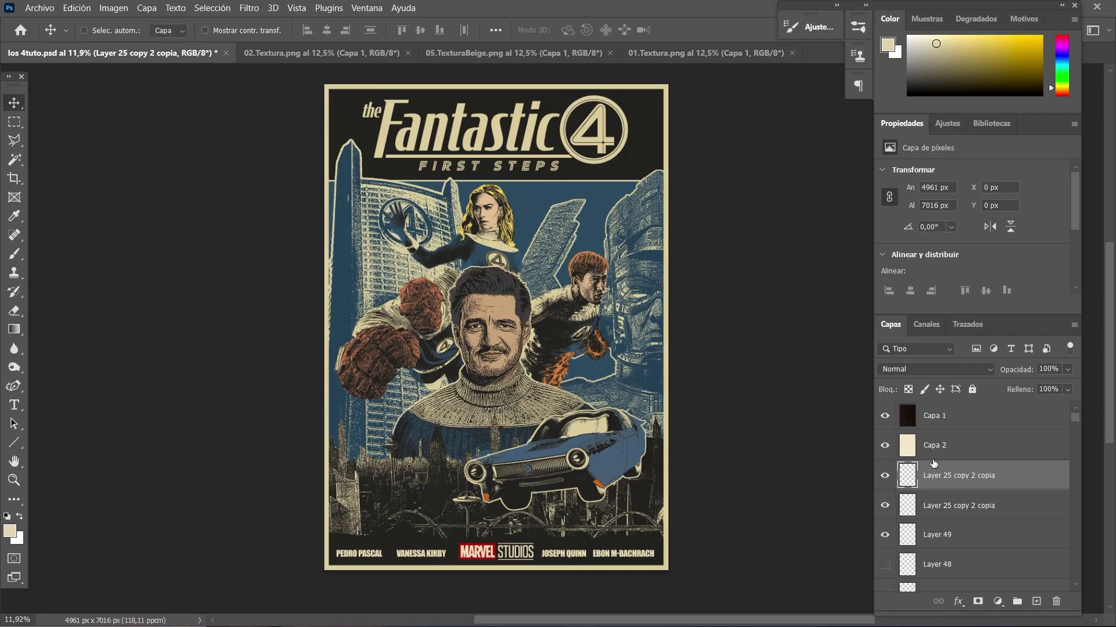
drag(678, 218, 933, 462)
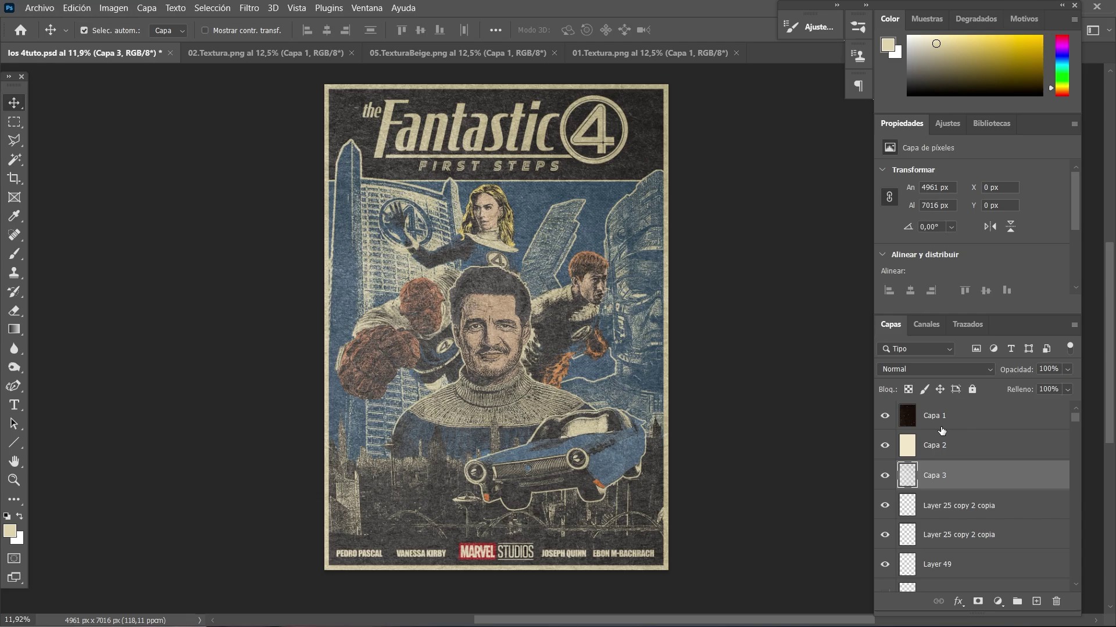
Set the paper layer Capa 3 to Color más claro blending
click(986, 371)
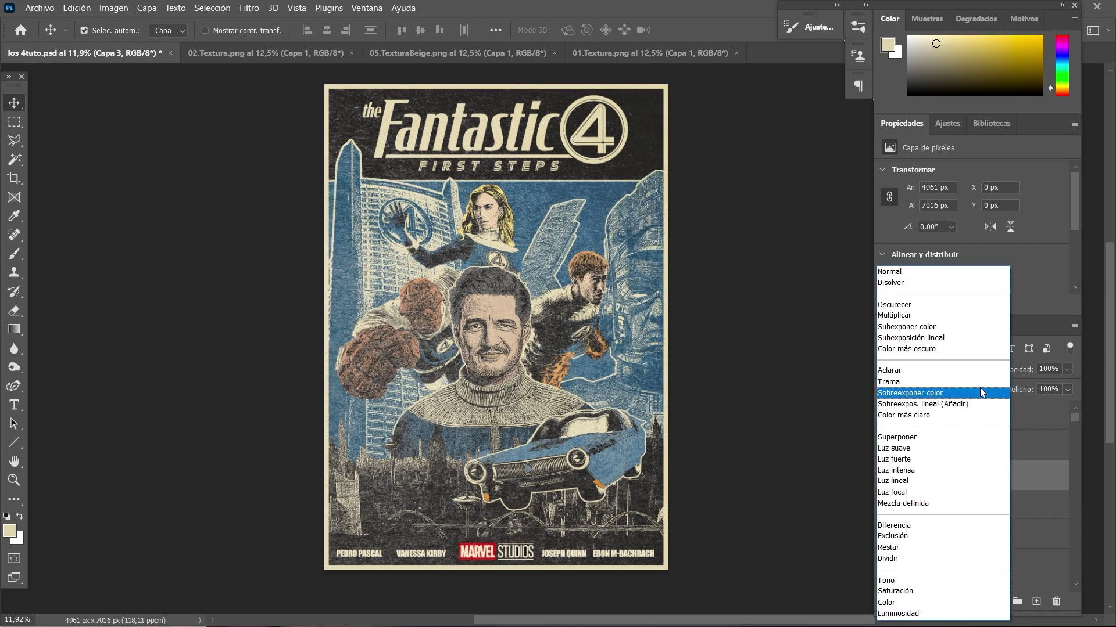
click(932, 417)
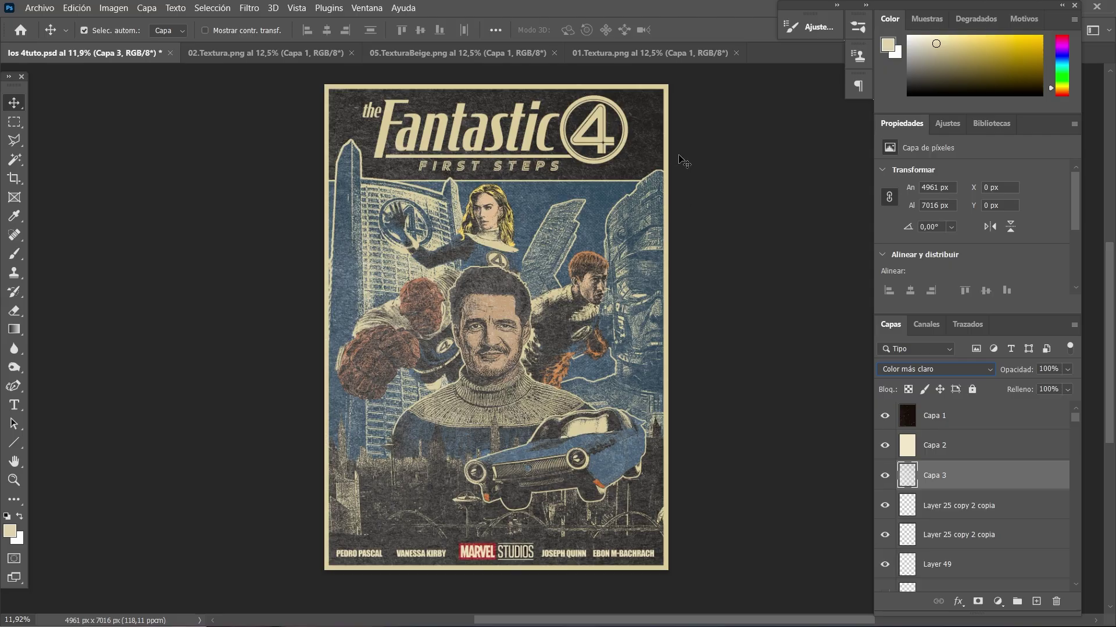
click(469, 107)
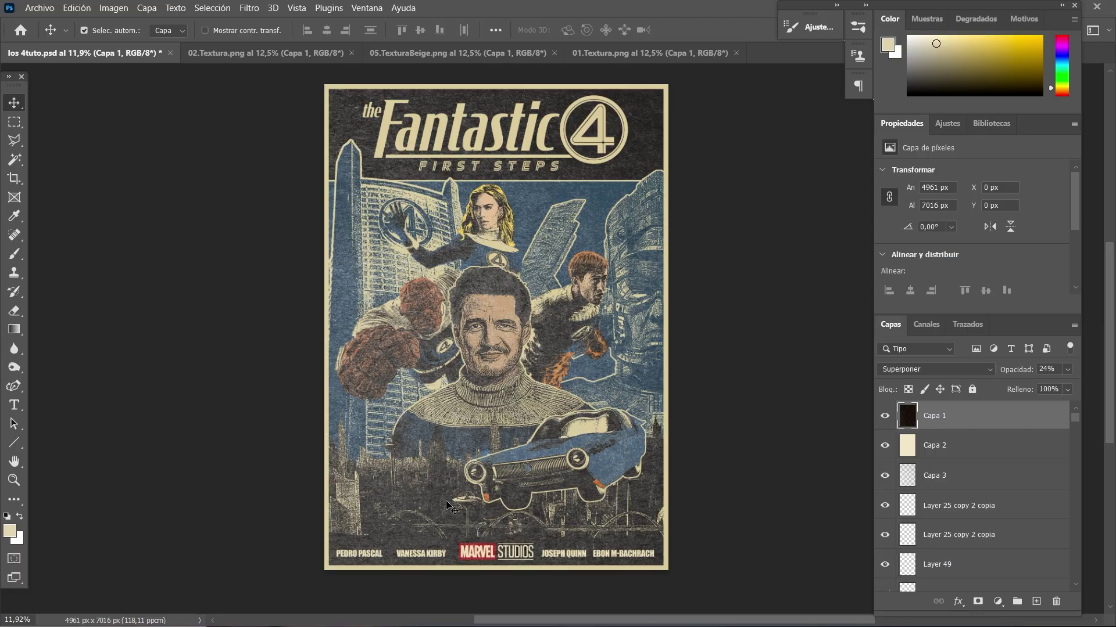
Lower Capa 3's opacity to 40%
click(975, 486)
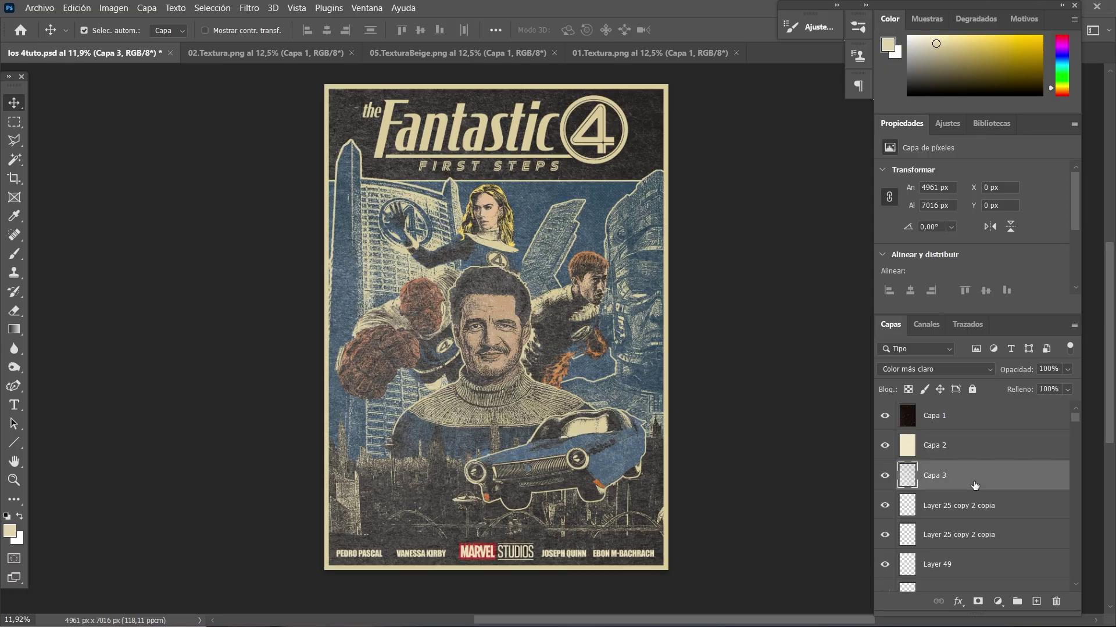
click(1067, 369)
drag(1036, 387, 1032, 388)
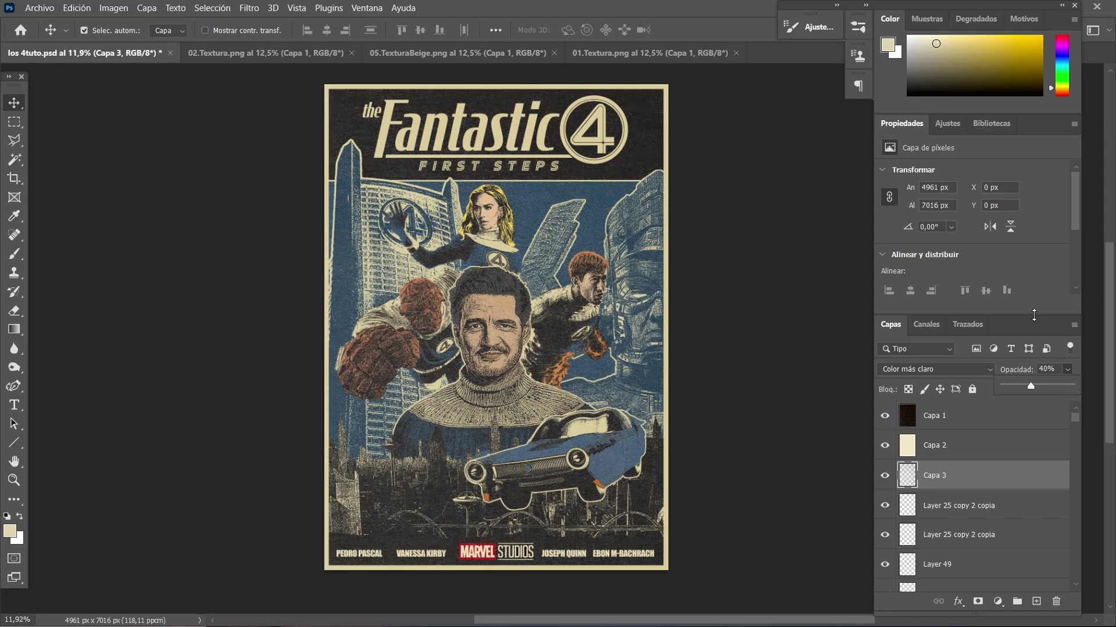
click(1037, 308)
click(1068, 370)
click(1063, 301)
scroll(394, 270, up, 4)
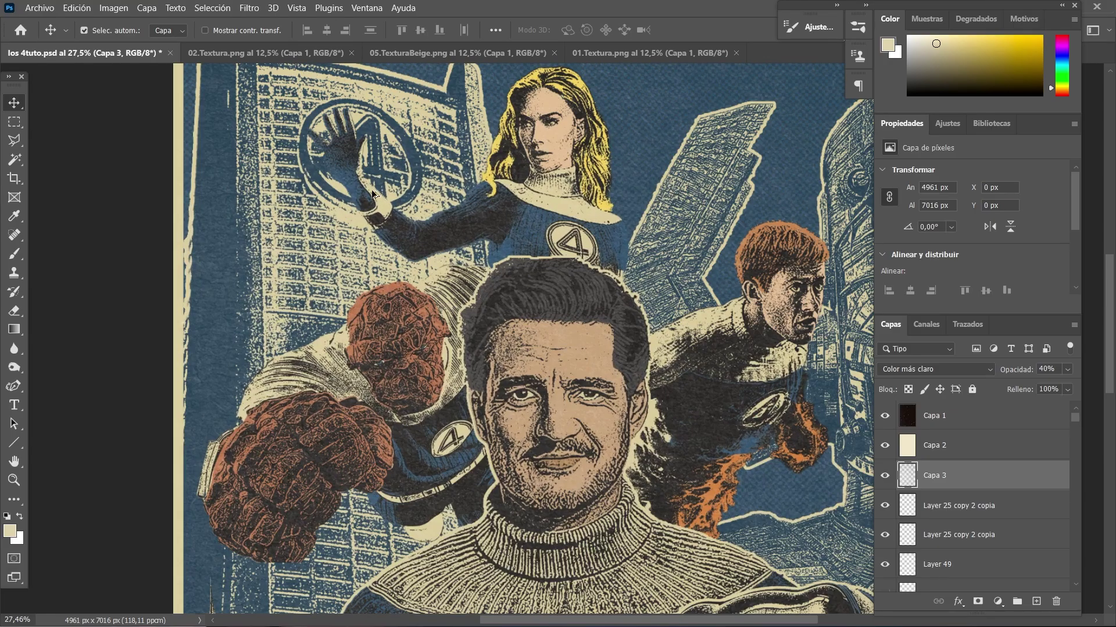
scroll(243, 164, up, 1)
scroll(243, 164, up, 1)
scroll(243, 165, up, 2)
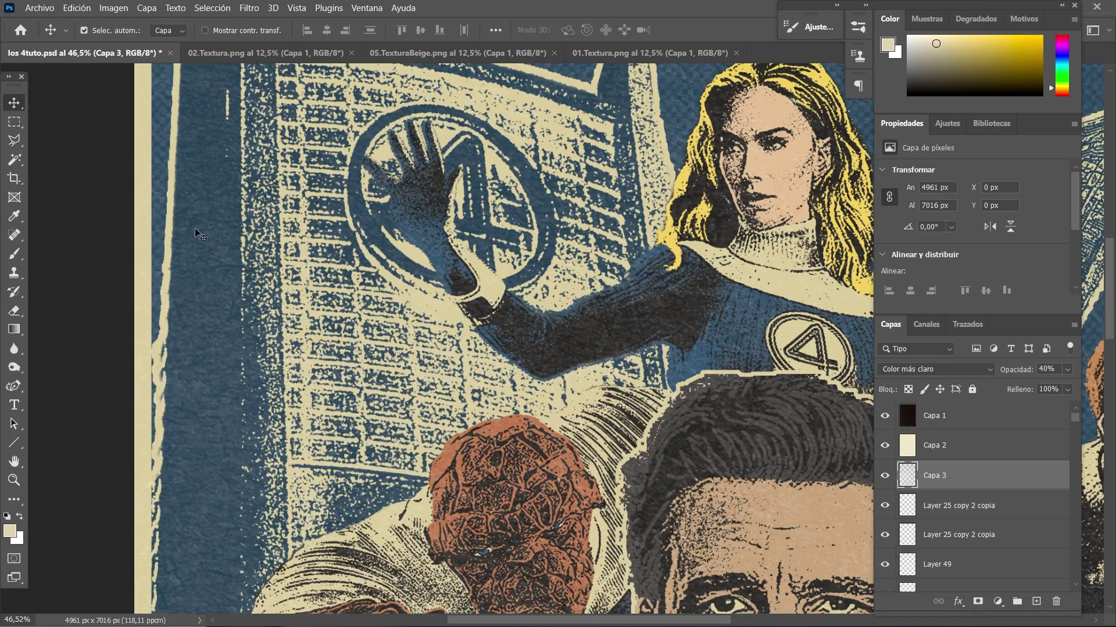
click(888, 476)
click(885, 475)
scroll(422, 178, down, 3)
scroll(423, 177, down, 2)
scroll(422, 177, down, 2)
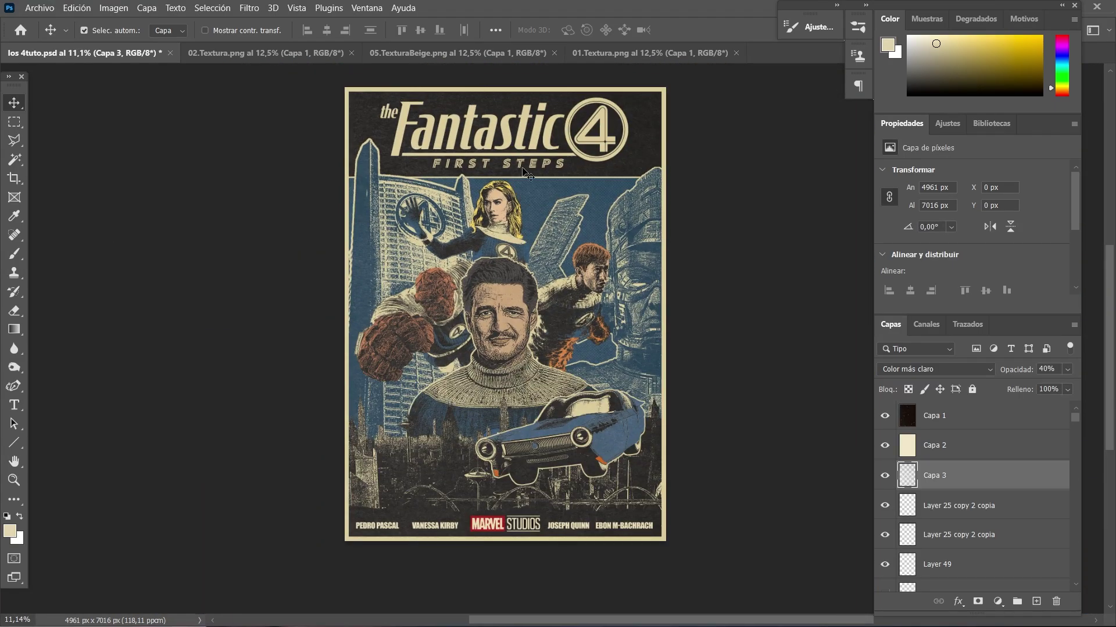
scroll(450, 174, up, 1)
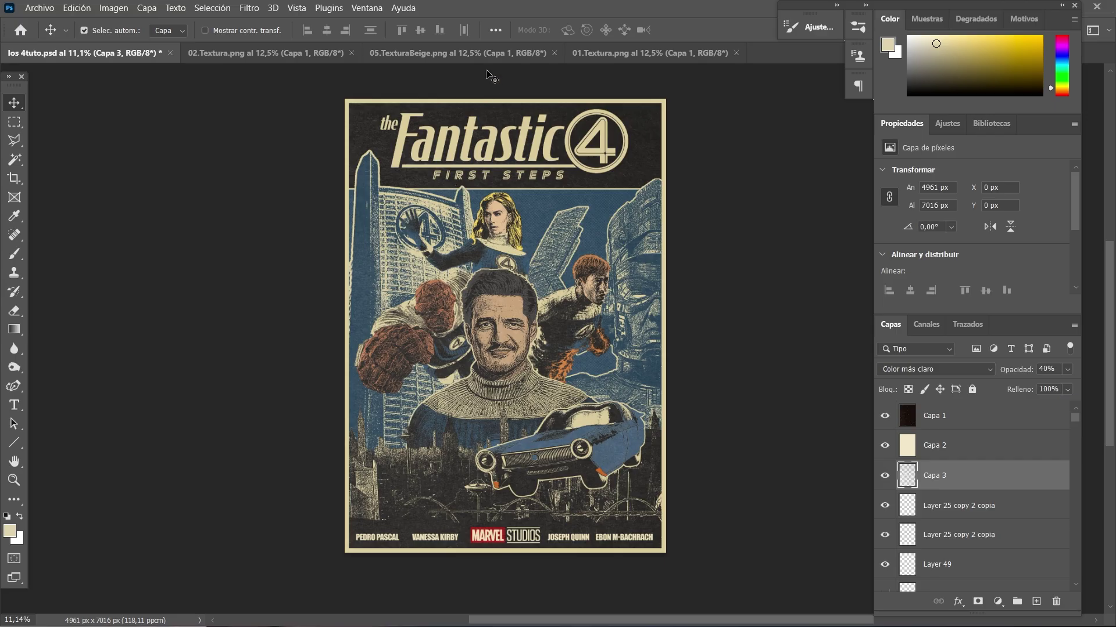
click(270, 56)
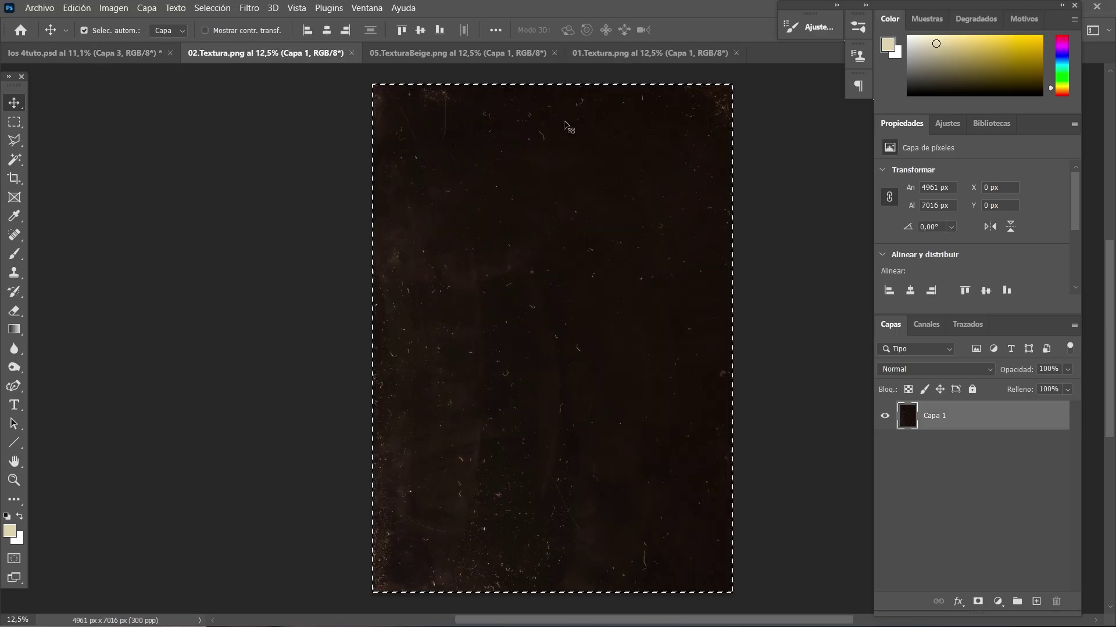
Paste the copied 02.Textura above Layer 25 copy 2 copia as the new layer Capa 4
scroll(556, 132, up, 1)
scroll(555, 133, up, 3)
scroll(535, 137, up, 2)
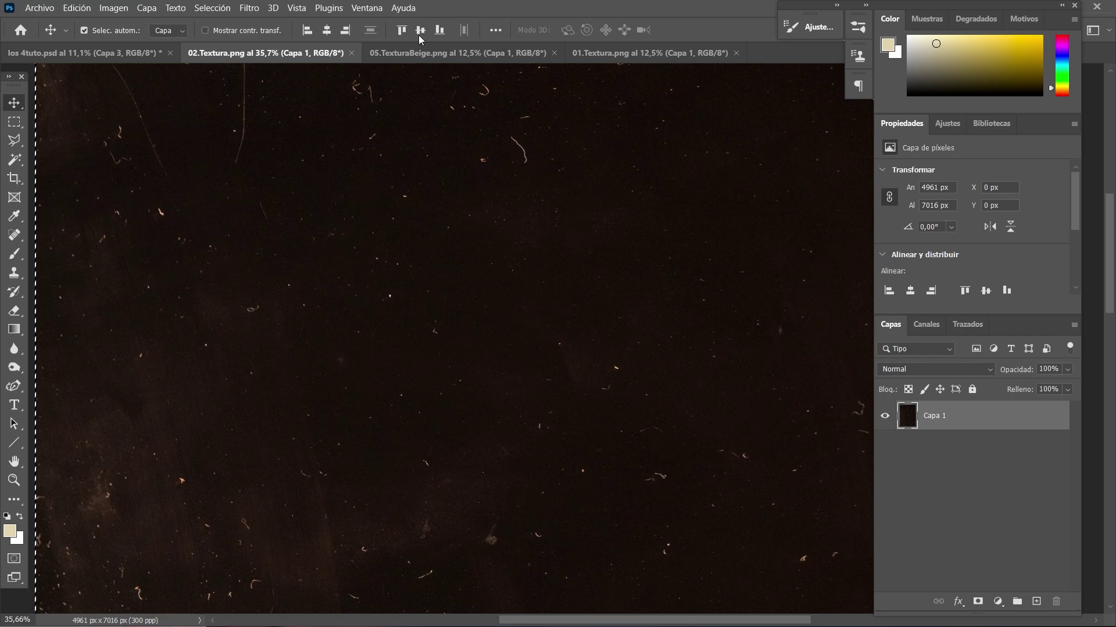
scroll(459, 158, down, 3)
scroll(459, 165, down, 3)
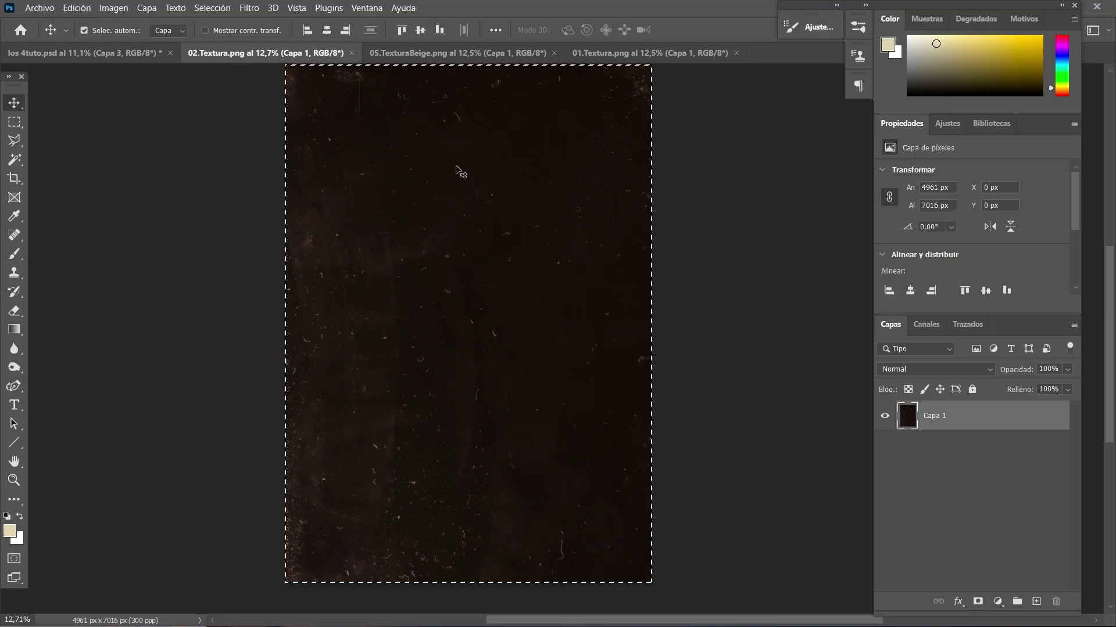
ctrl+click(87, 56)
click(947, 505)
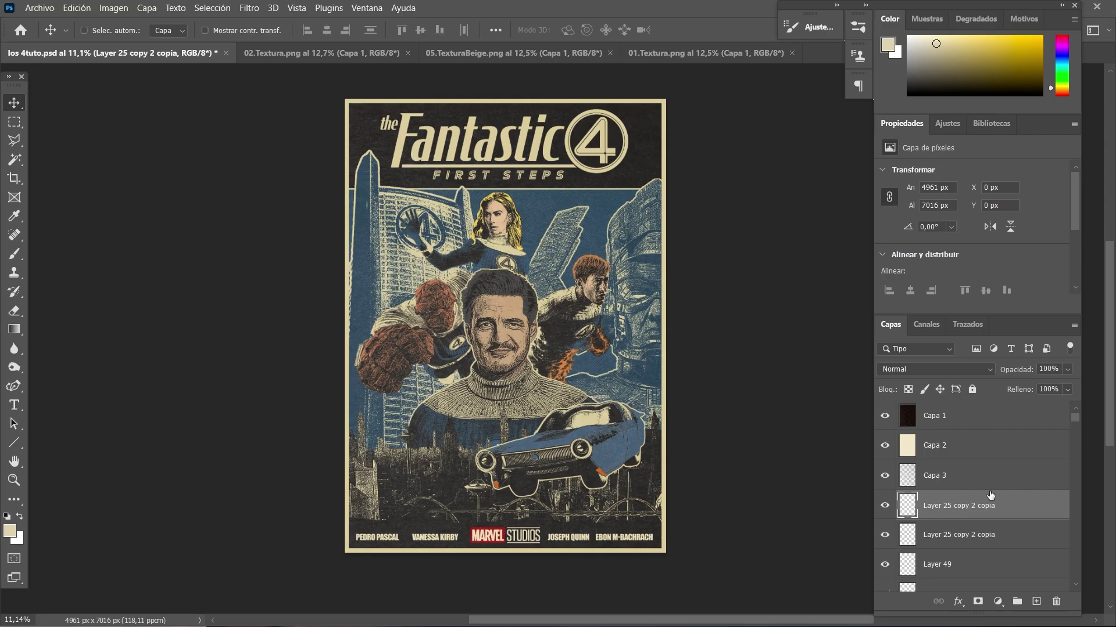
key(ctrl+v)
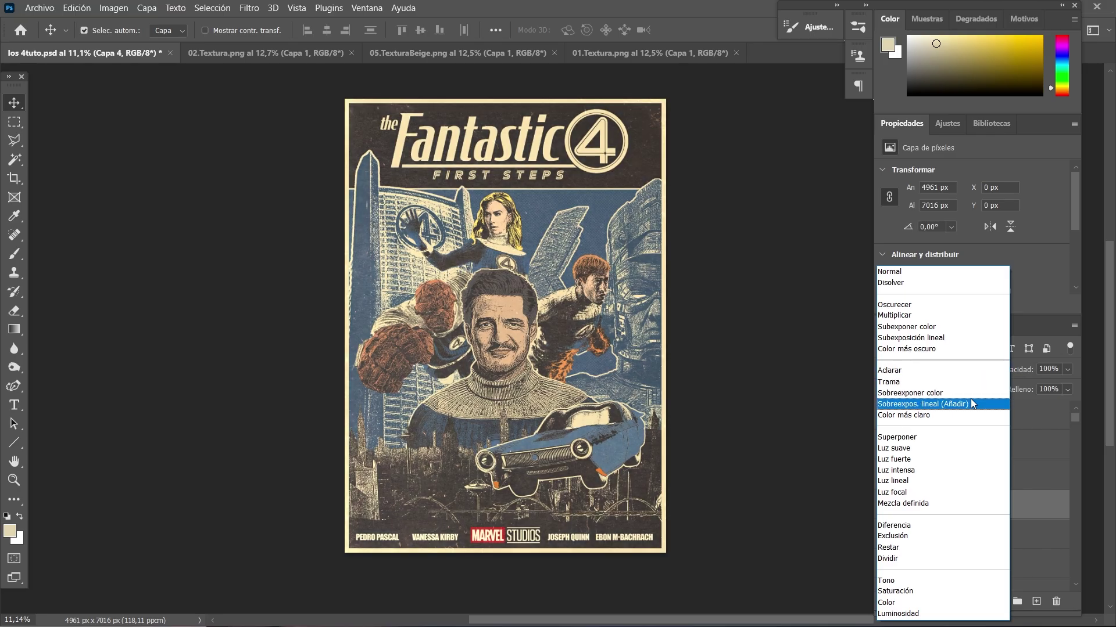
Set Capa 4 to Sobreexpos. lineal (Añadir) blending and inspect the result
click(949, 404)
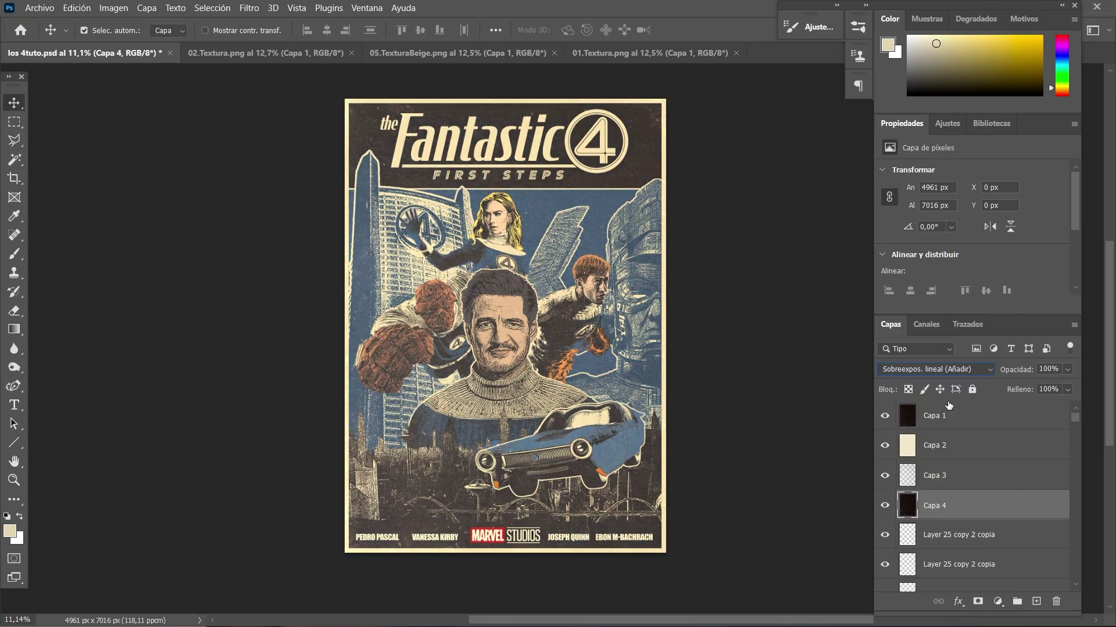
click(673, 141)
scroll(672, 142, up, 3)
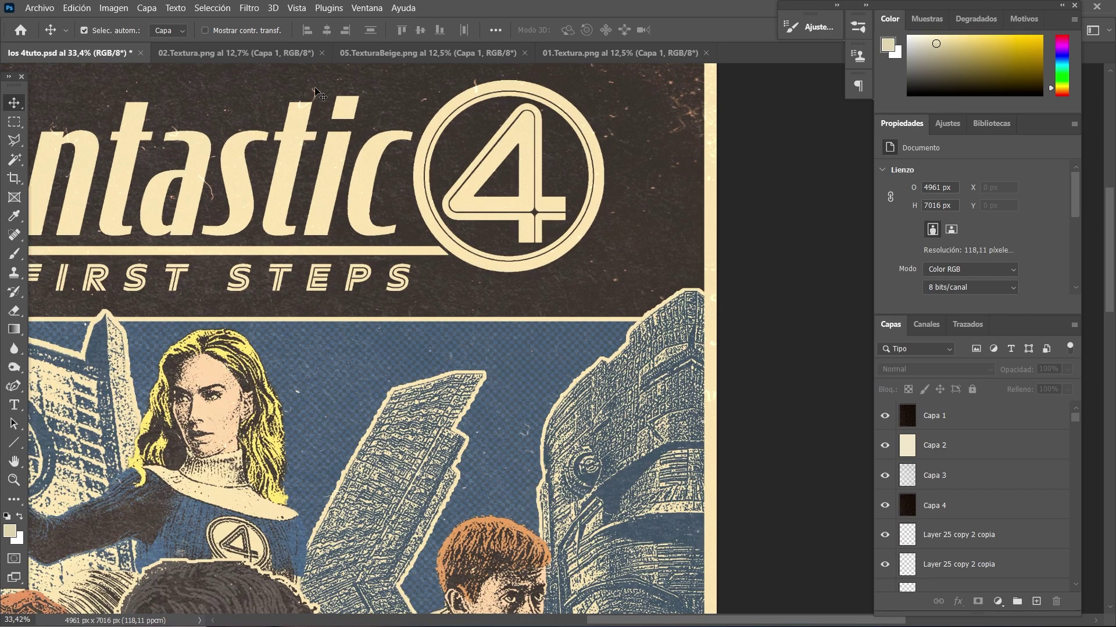
scroll(199, 186, down, 5)
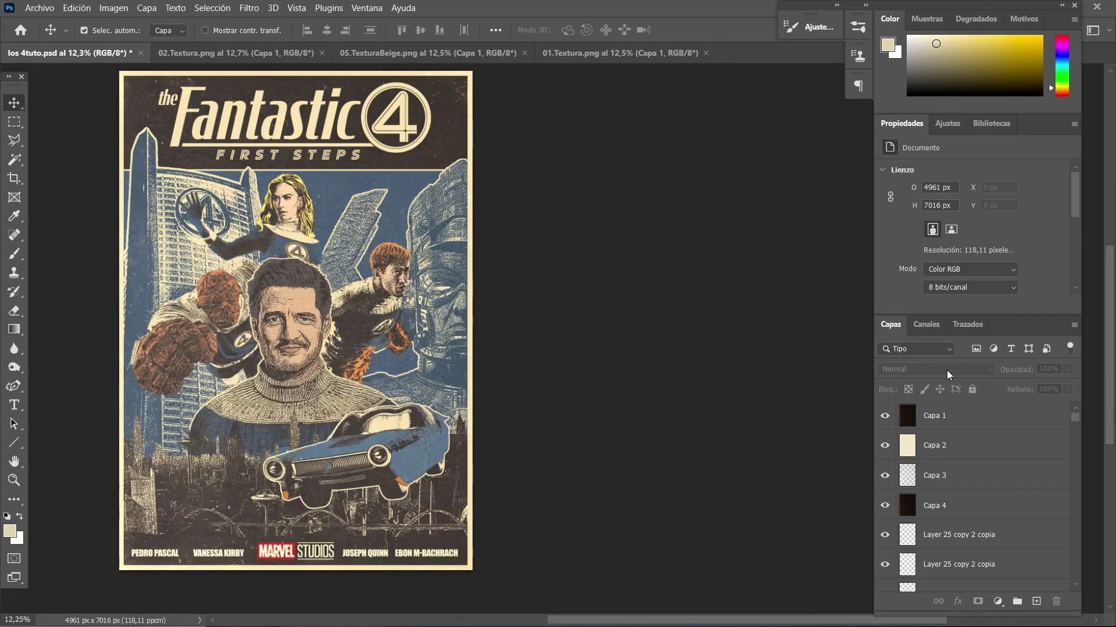
scroll(831, 308, up, 1)
scroll(558, 122, left, 2)
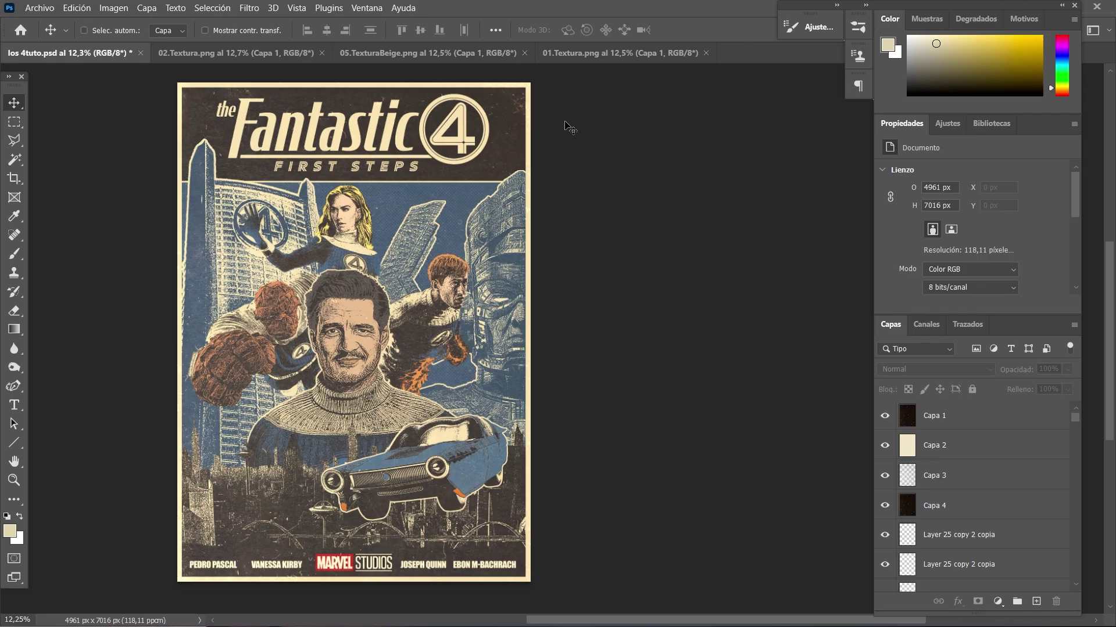
scroll(570, 128, left, 2)
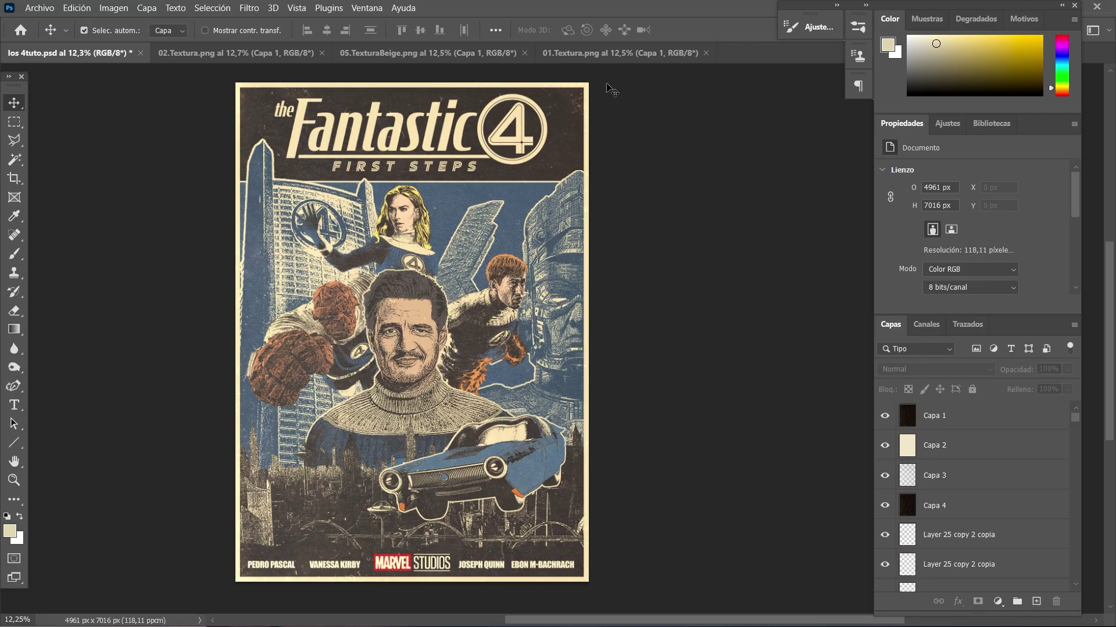
Lower Capa 4's opacity to 39% to soften the speckles
click(958, 511)
click(1067, 370)
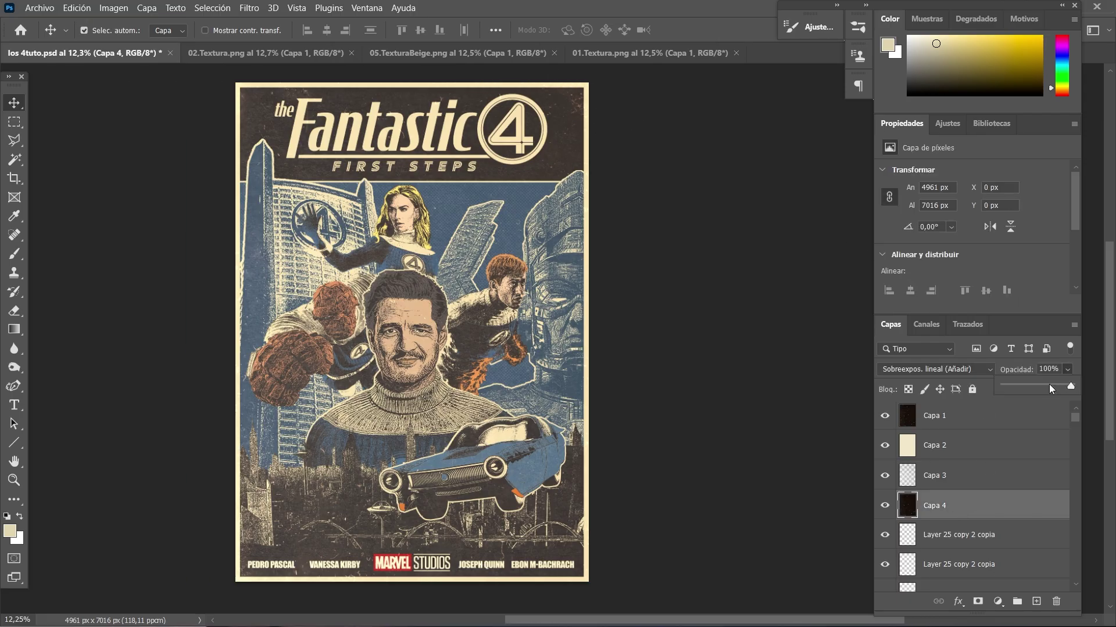
click(1048, 385)
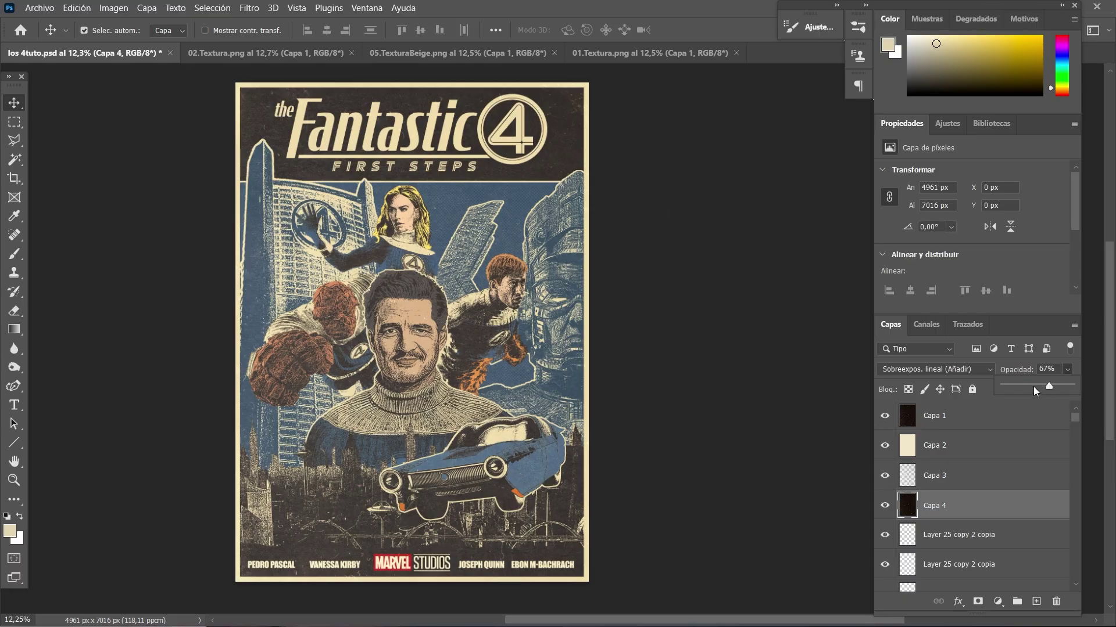
click(662, 119)
scroll(531, 96, up, 5)
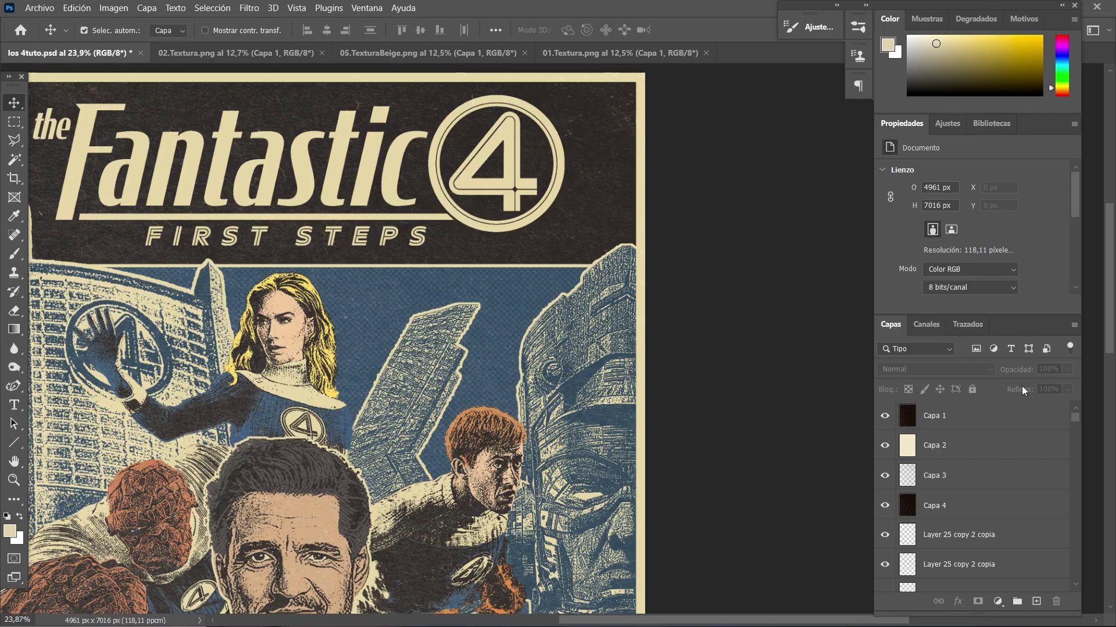
click(984, 504)
click(1068, 369)
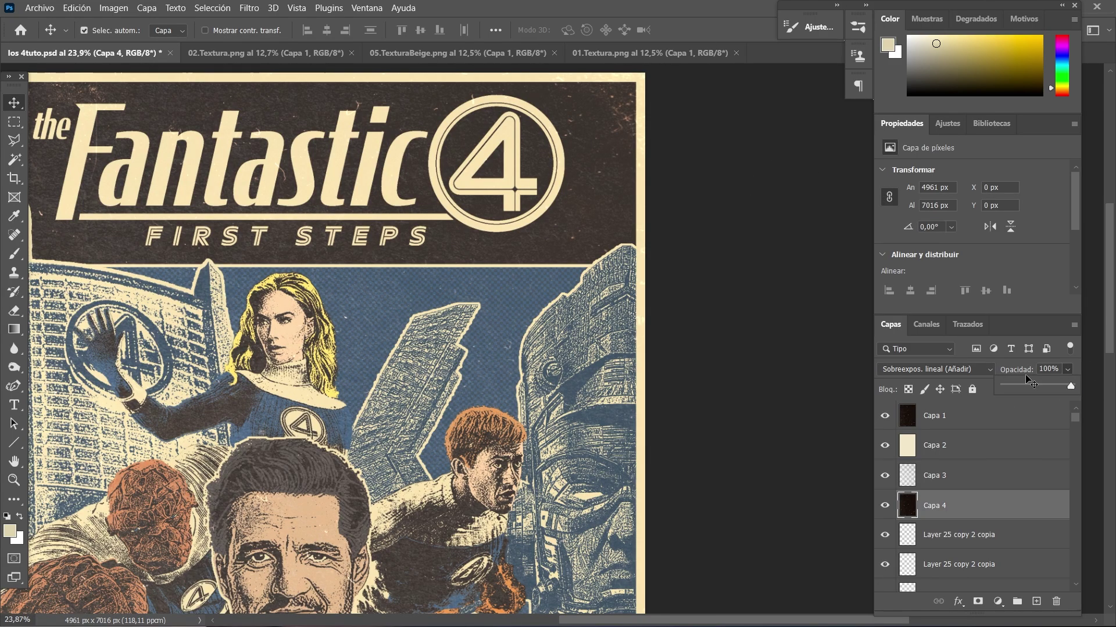
click(730, 241)
scroll(731, 241, down, 5)
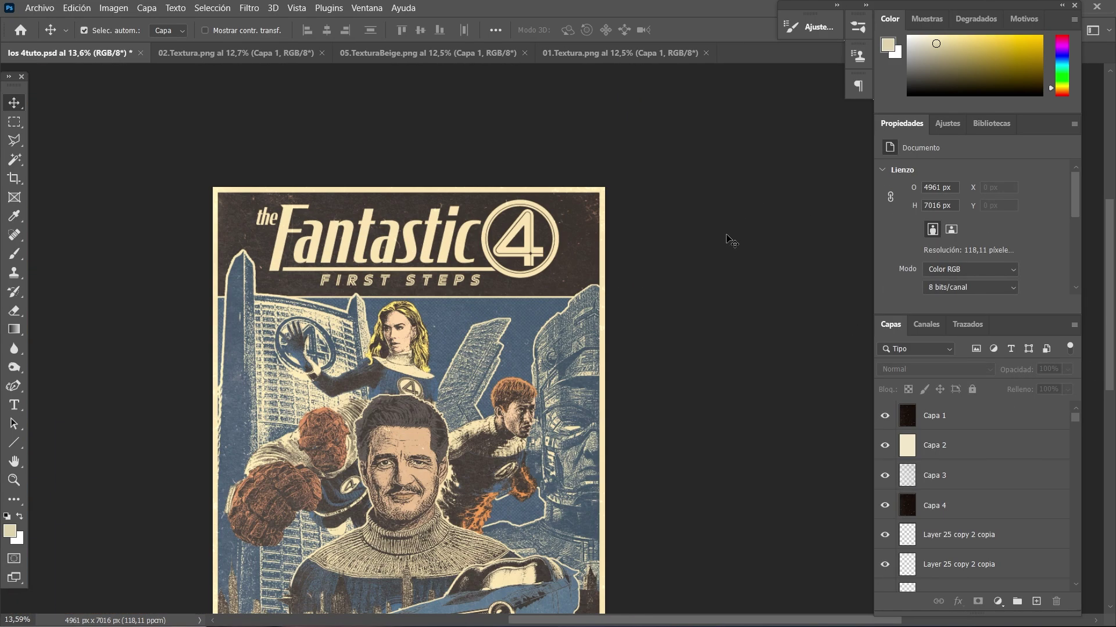
scroll(733, 221, down, 1)
scroll(734, 221, down, 1)
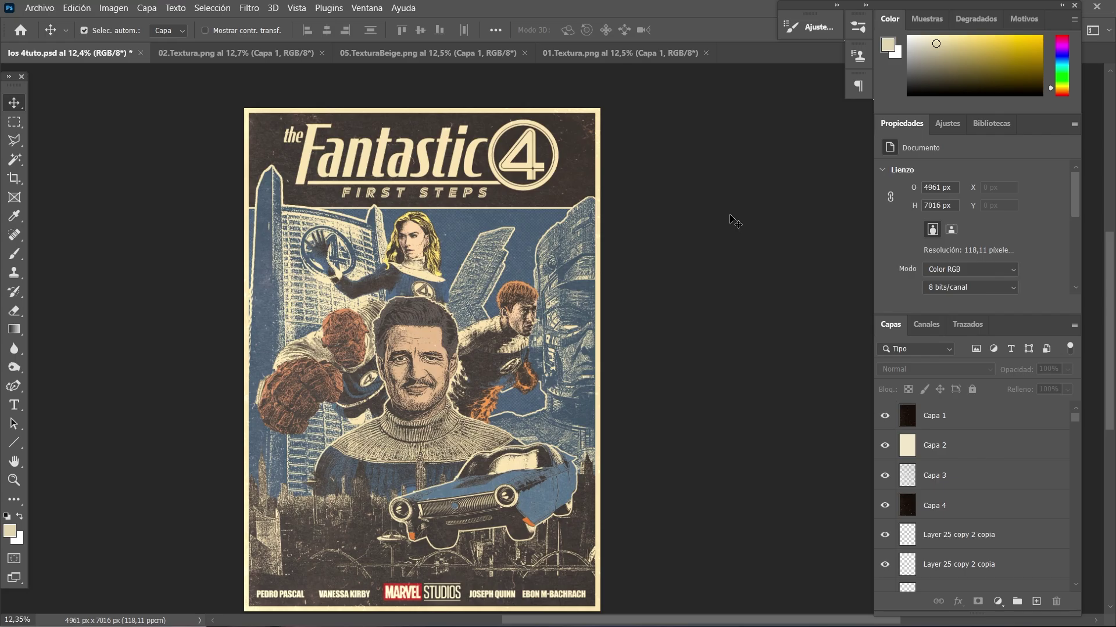
scroll(708, 219, down, 1)
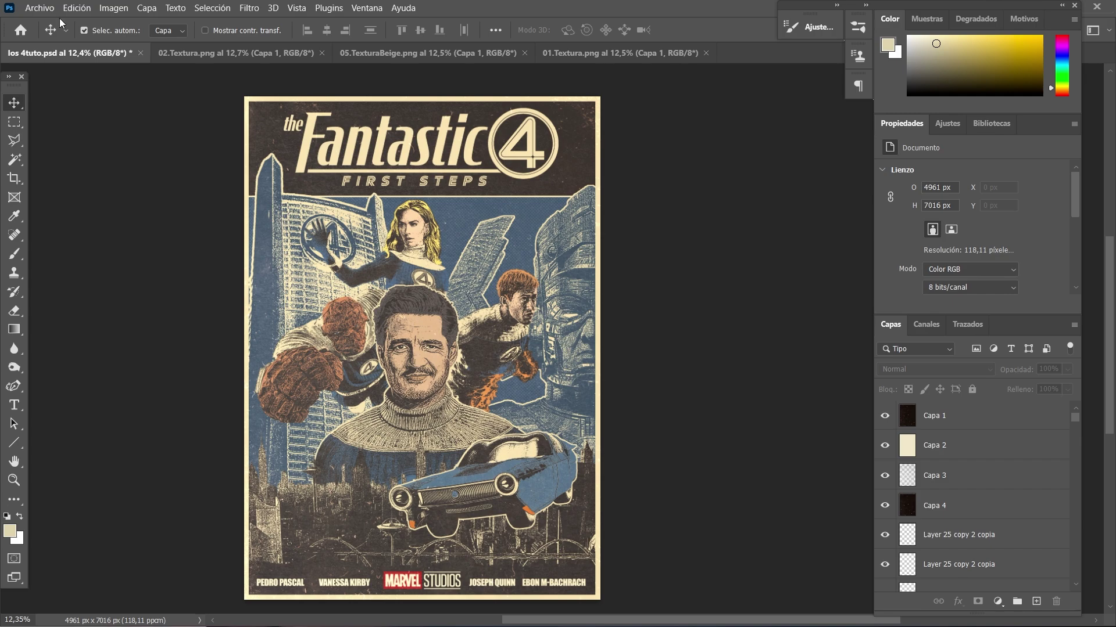
click(39, 7)
Open 03.Textura, select all and paste it above Layer 25 copy 2 copia as Capa 5
click(46, 35)
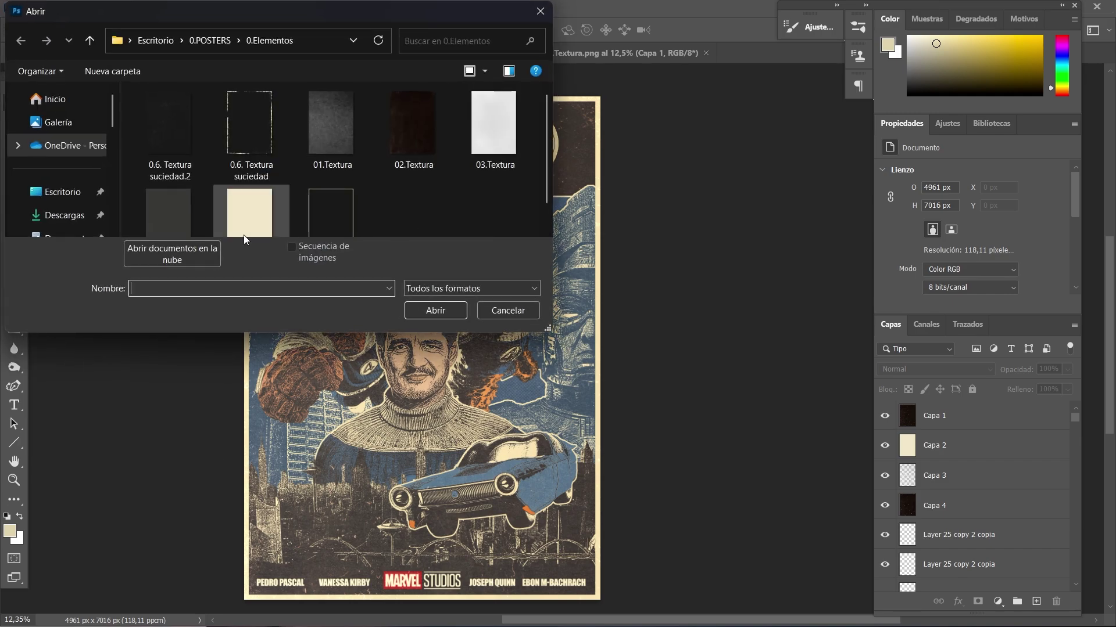
click(506, 119)
click(420, 313)
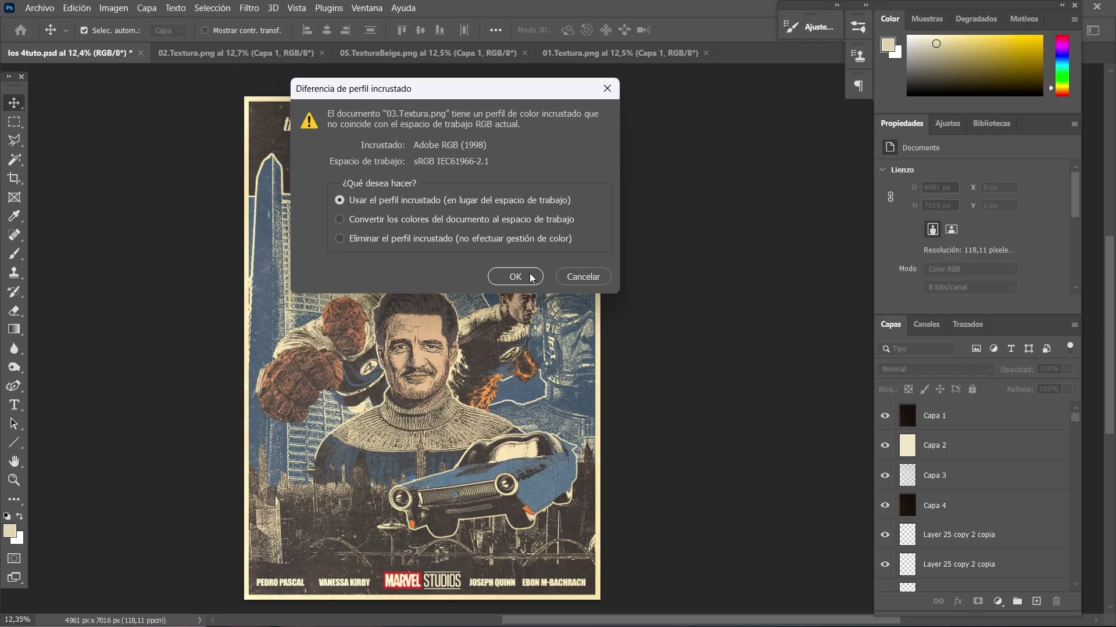
click(531, 278)
scroll(555, 162, up, 5)
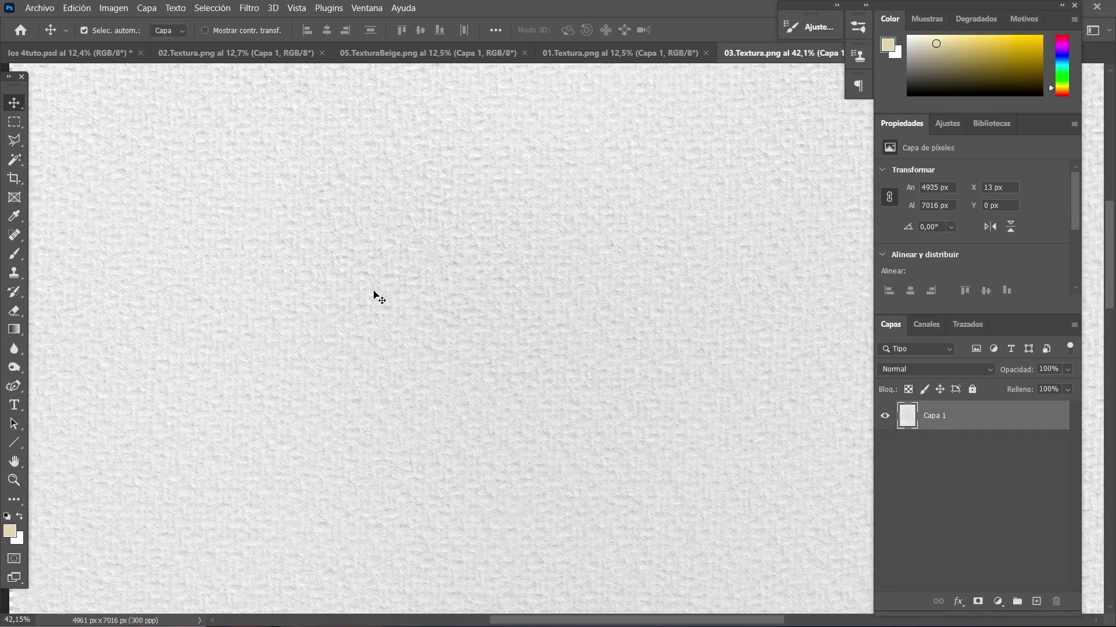
scroll(433, 238, down, 5)
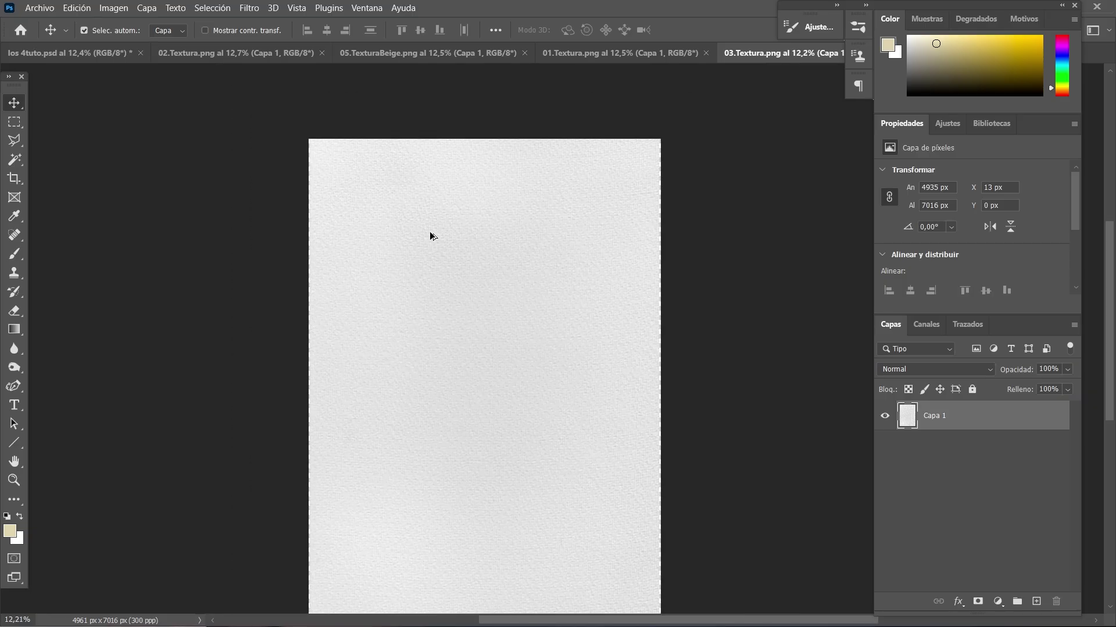
key(ctrl+a)
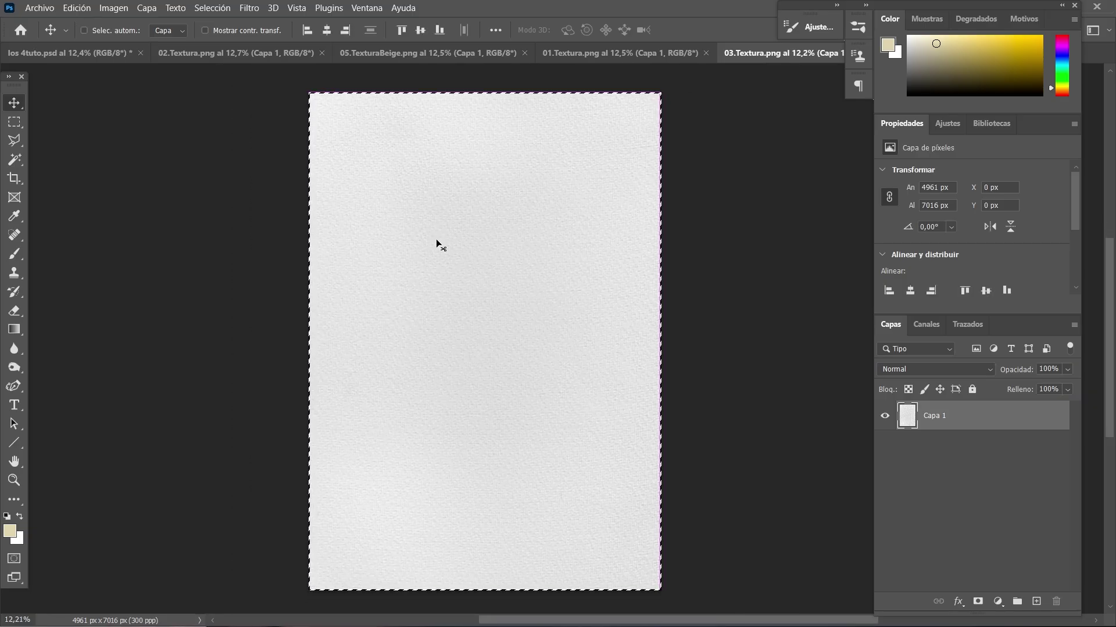
click(36, 53)
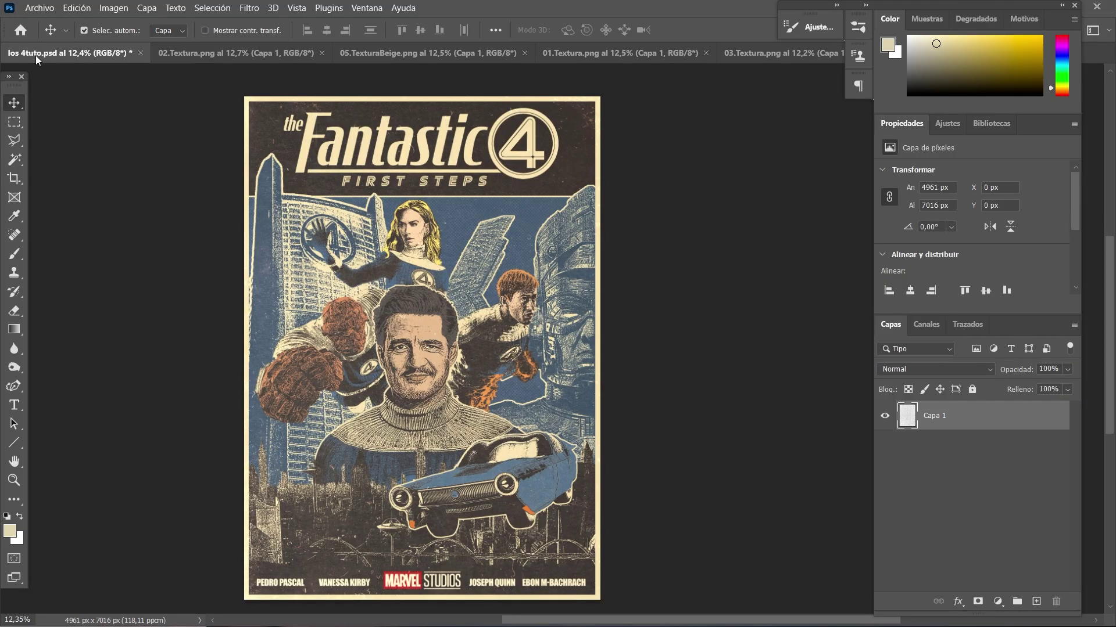
click(1013, 536)
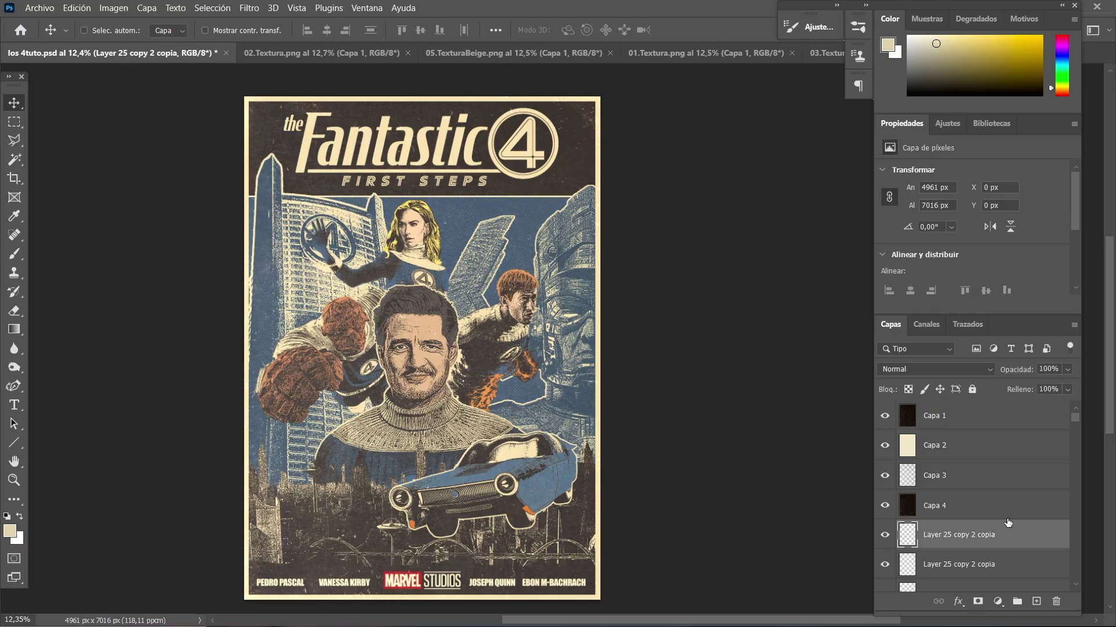
key(ctrl+v)
Review Capa 1's blend modes unchanged, then set paper layer Capa 5 to Multiplicar
click(523, 269)
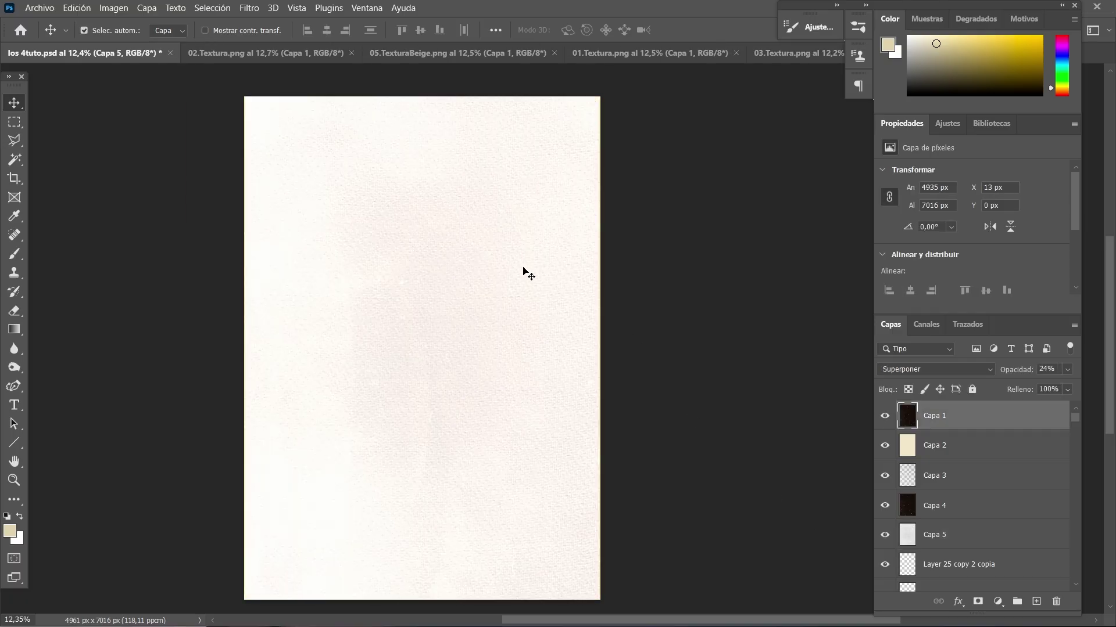
click(991, 374)
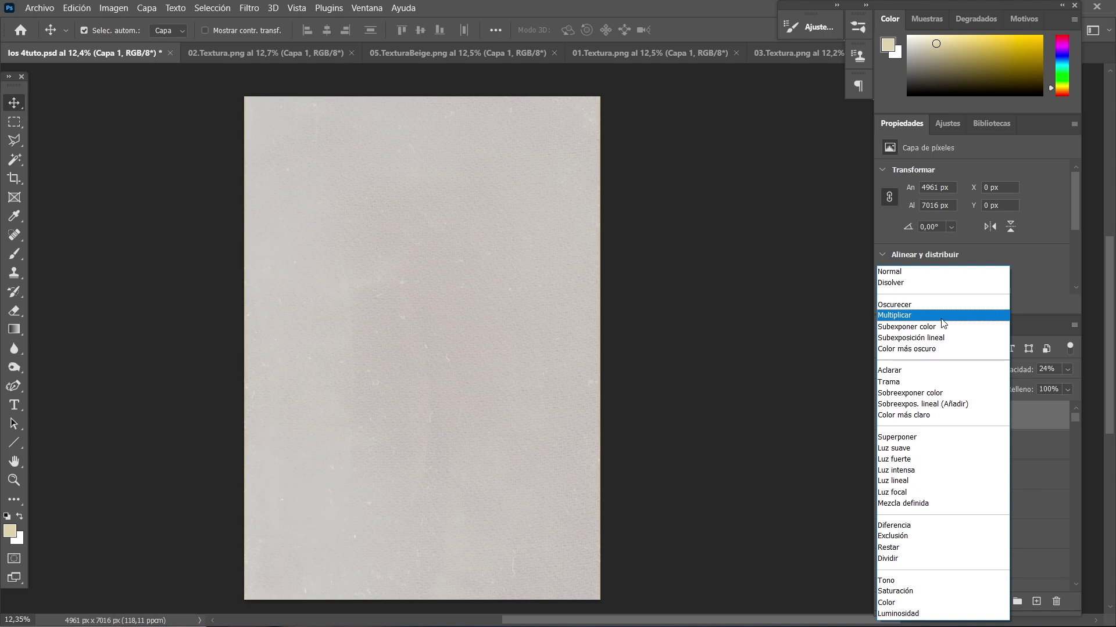
key(Escape)
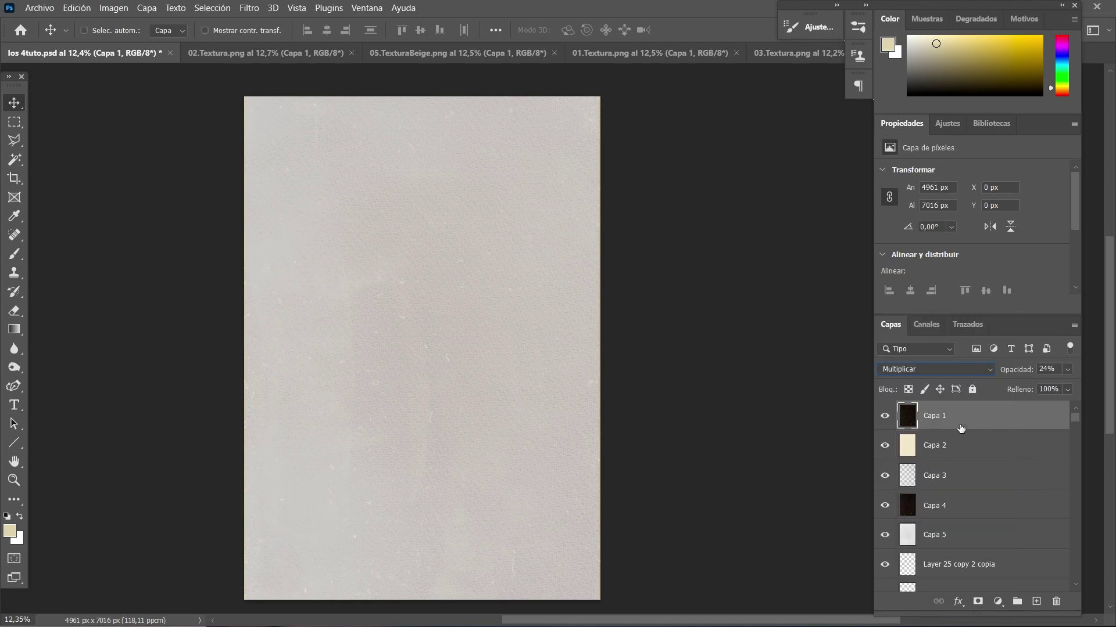
click(951, 538)
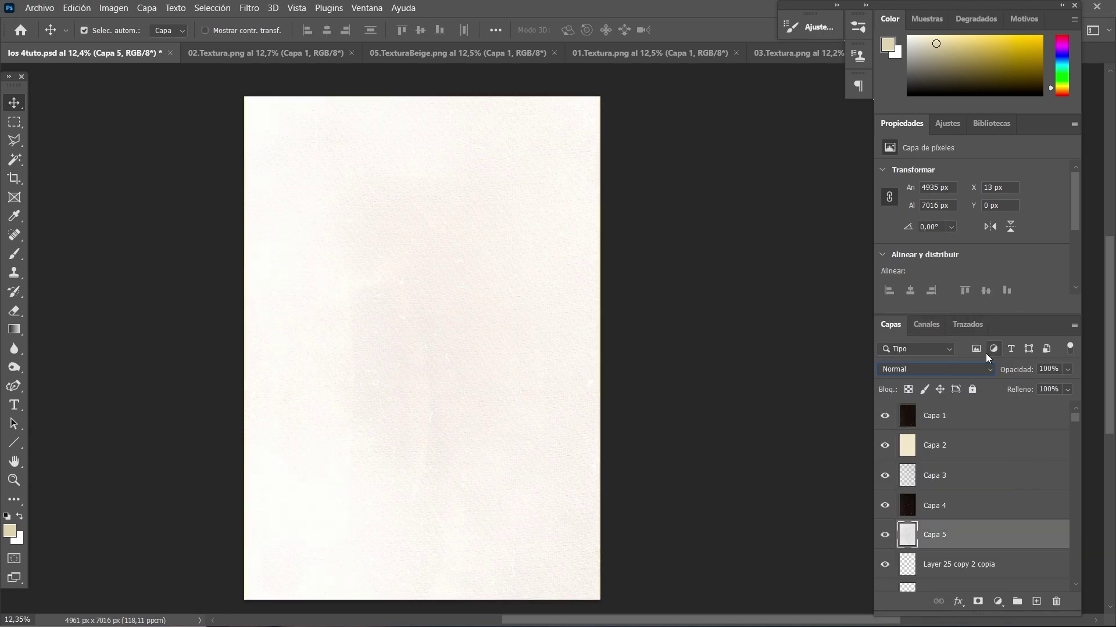
click(985, 368)
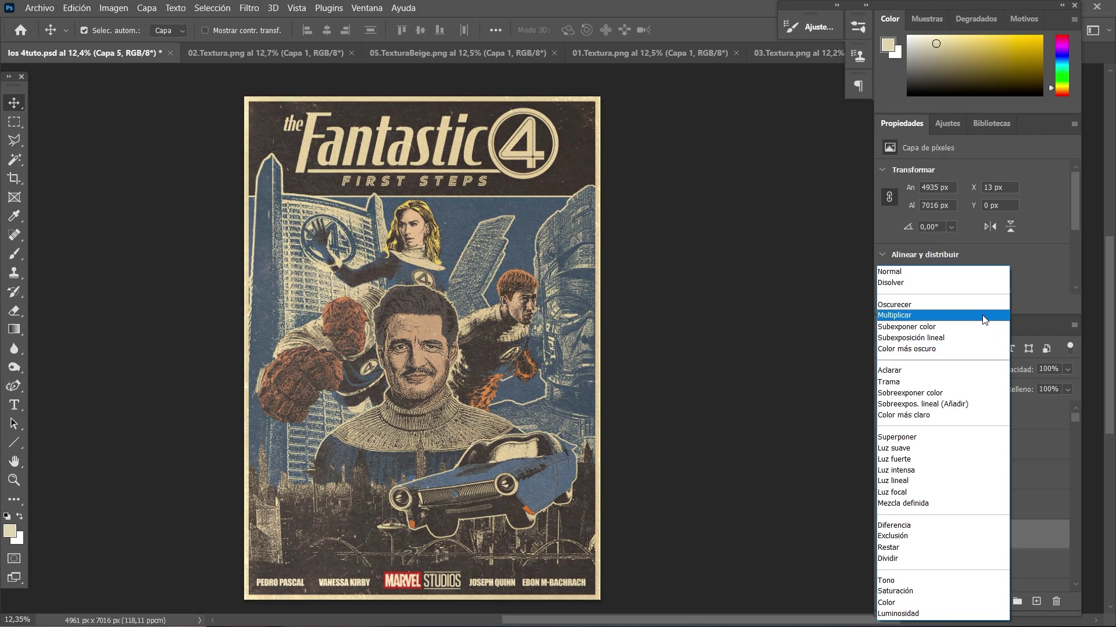
click(984, 320)
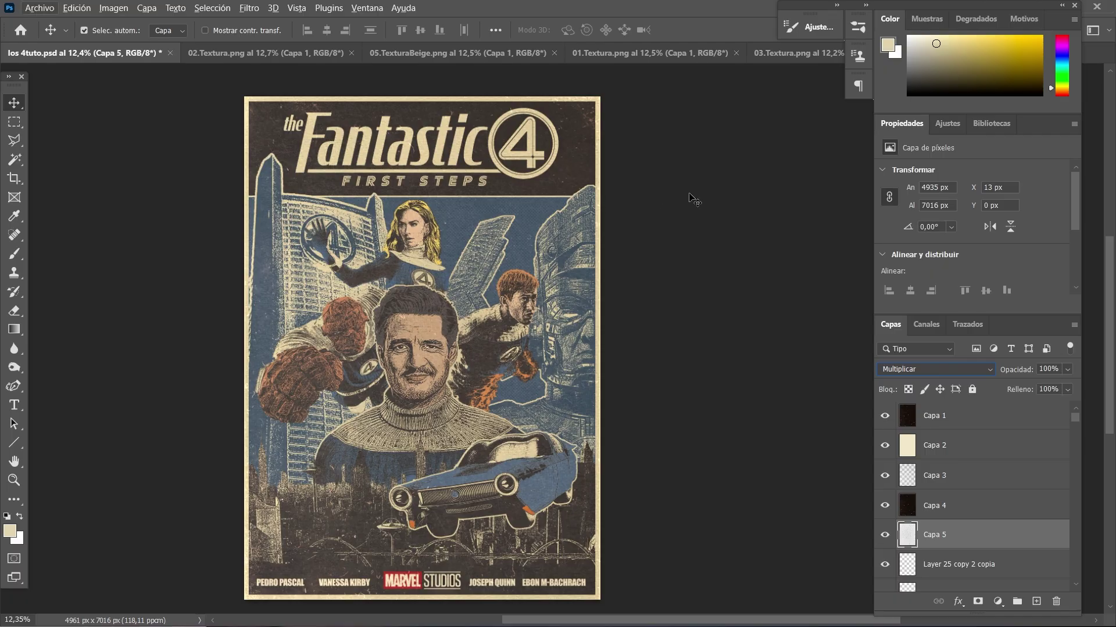
Toggle Capa 5's visibility on and off to compare the Multiplicar paper effect
click(204, 229)
scroll(421, 199, up, 2)
scroll(420, 198, up, 2)
scroll(421, 198, up, 2)
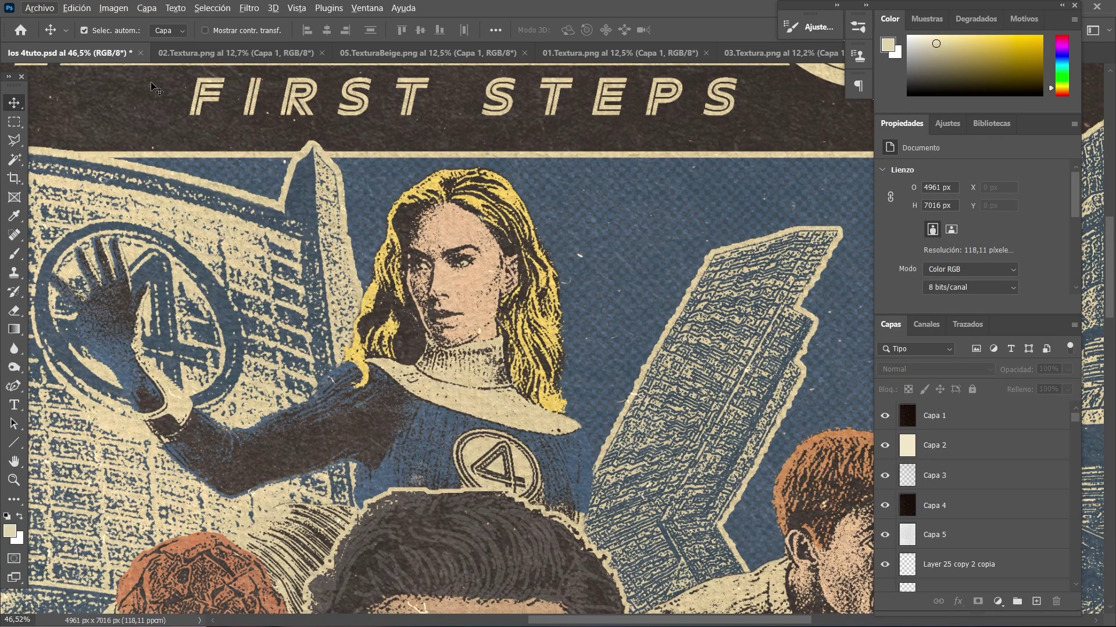
click(884, 535)
scroll(591, 216, down, 2)
scroll(596, 175, up, 1)
scroll(600, 125, up, 3)
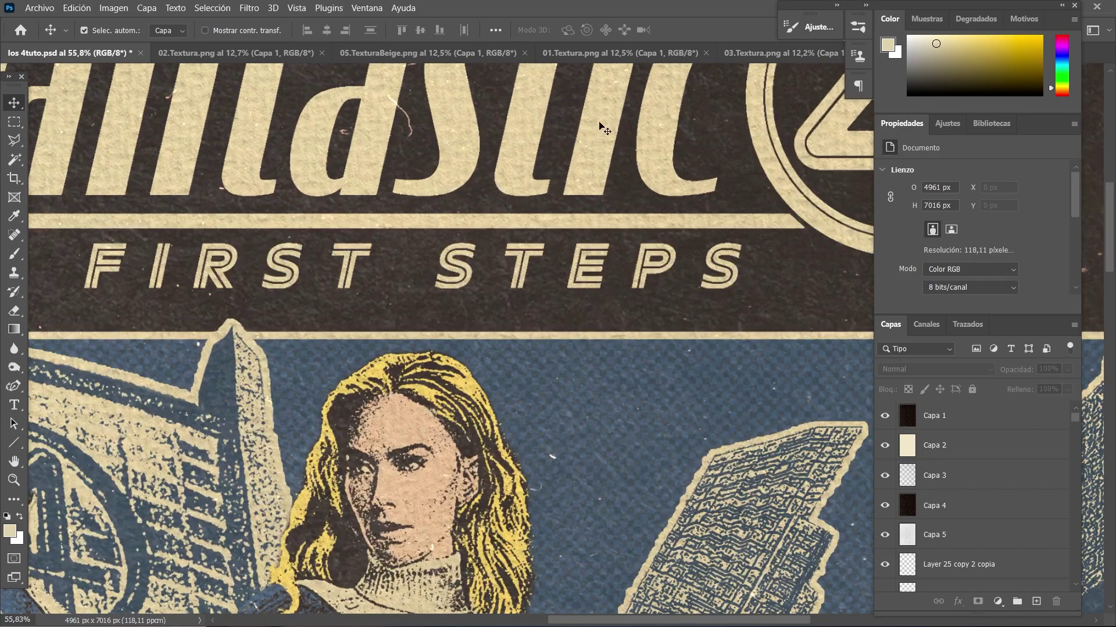
click(885, 534)
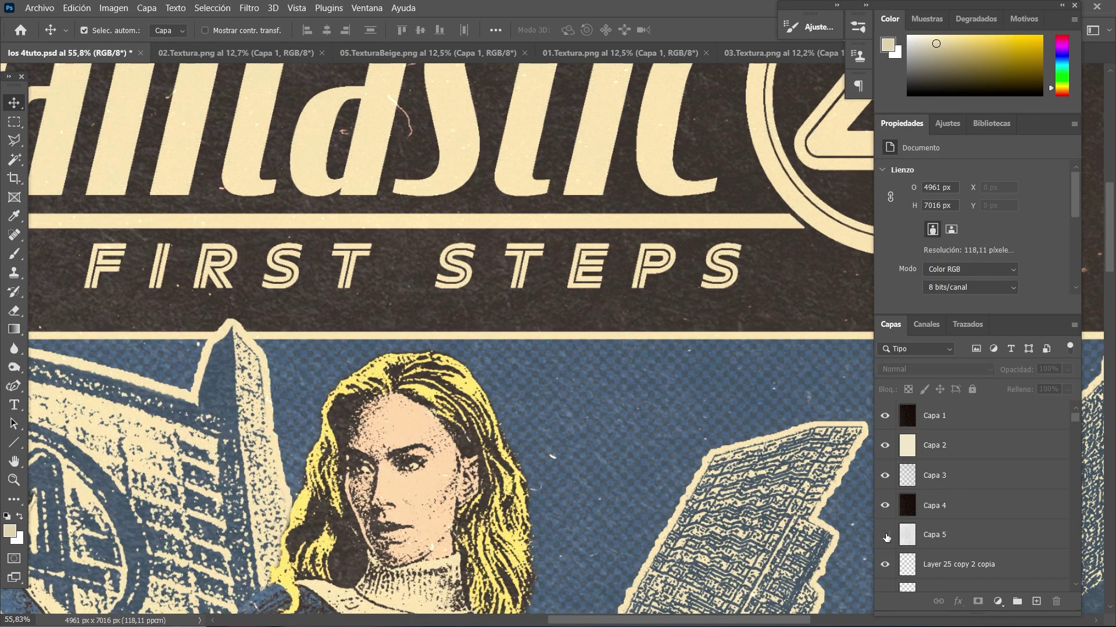
scroll(571, 161, down, 3)
scroll(571, 161, down, 1)
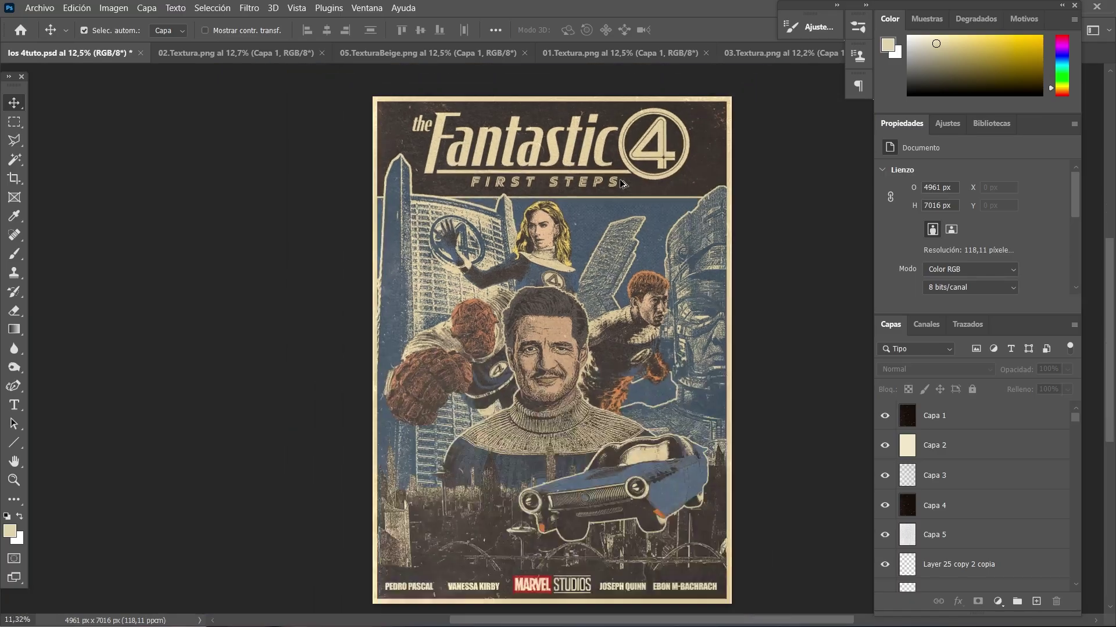
scroll(622, 185, down, 1)
Set Capa 5's opacity to 64% and enable Selec. autom. for picking layers
click(943, 543)
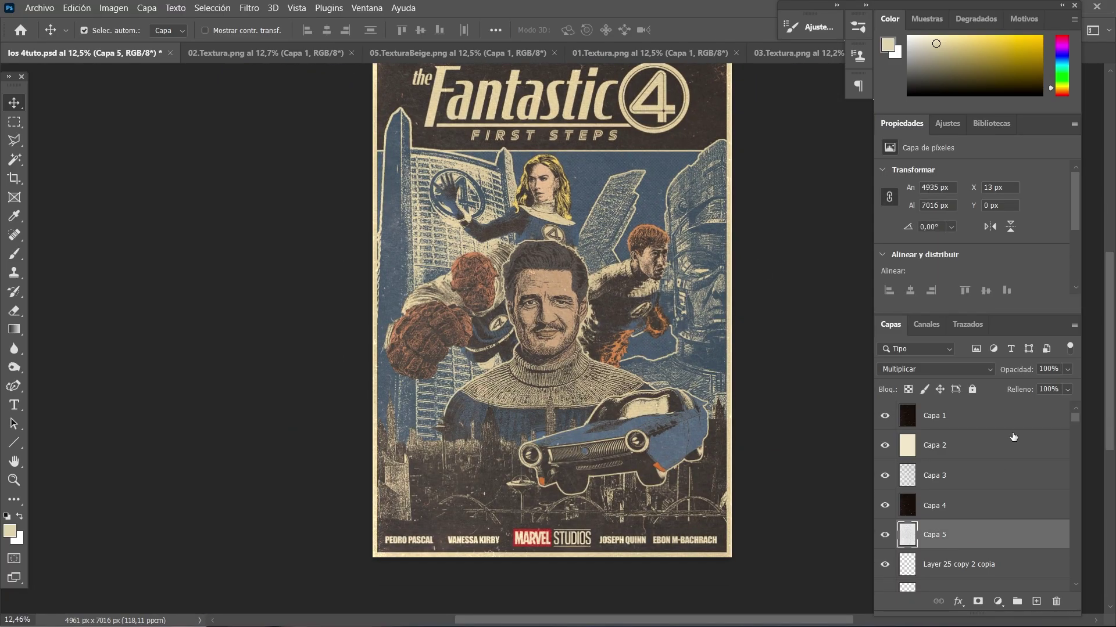
click(1068, 372)
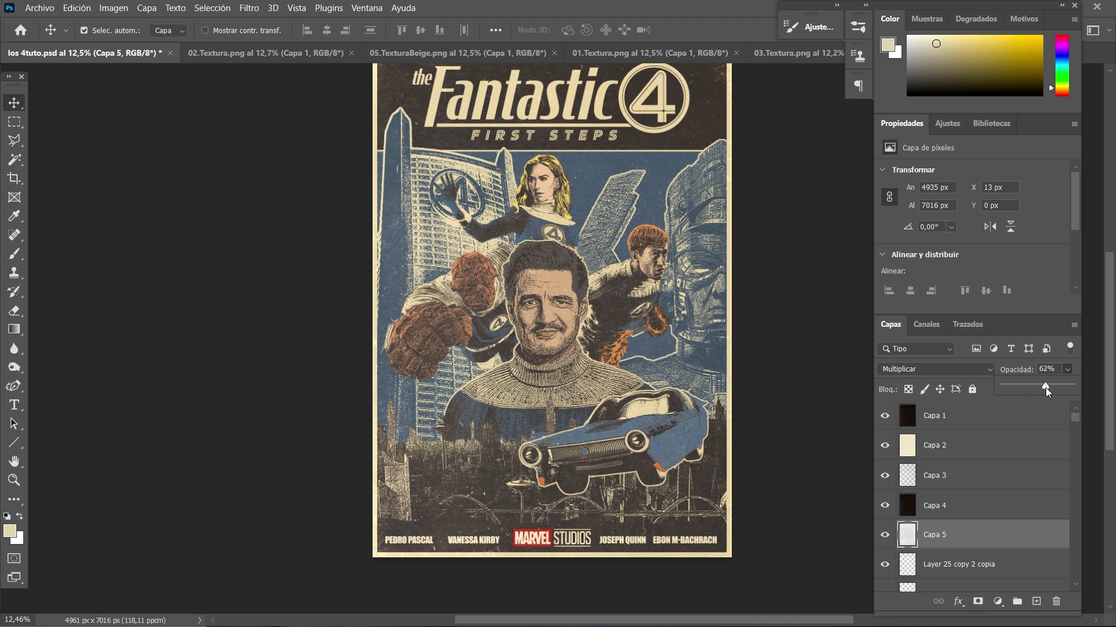
click(773, 348)
scroll(787, 256, up, 1)
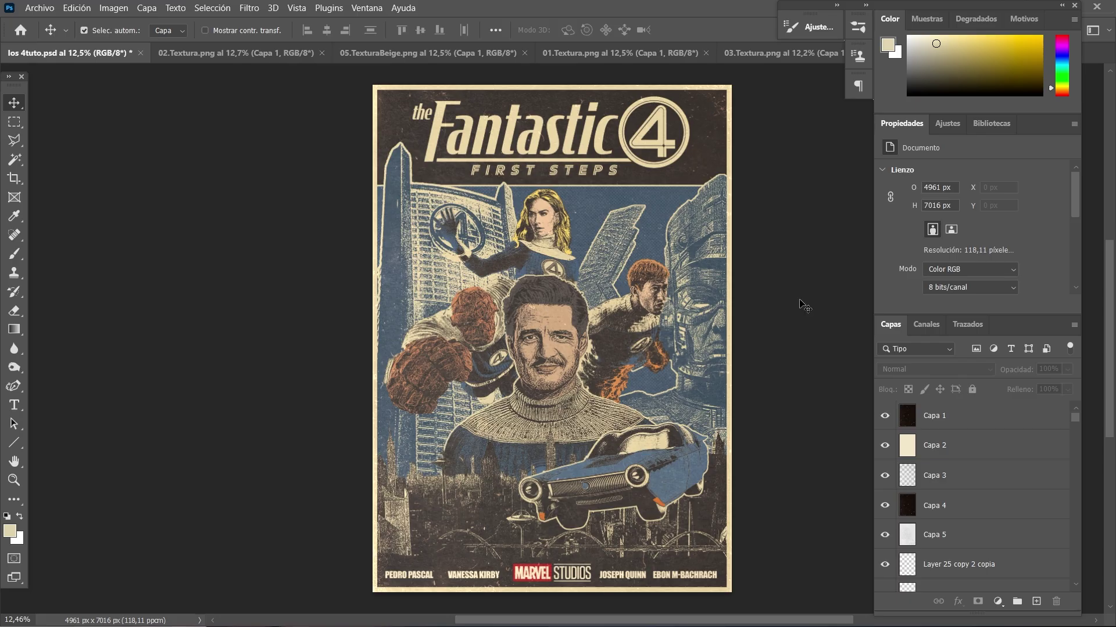
scroll(773, 299, up, 3)
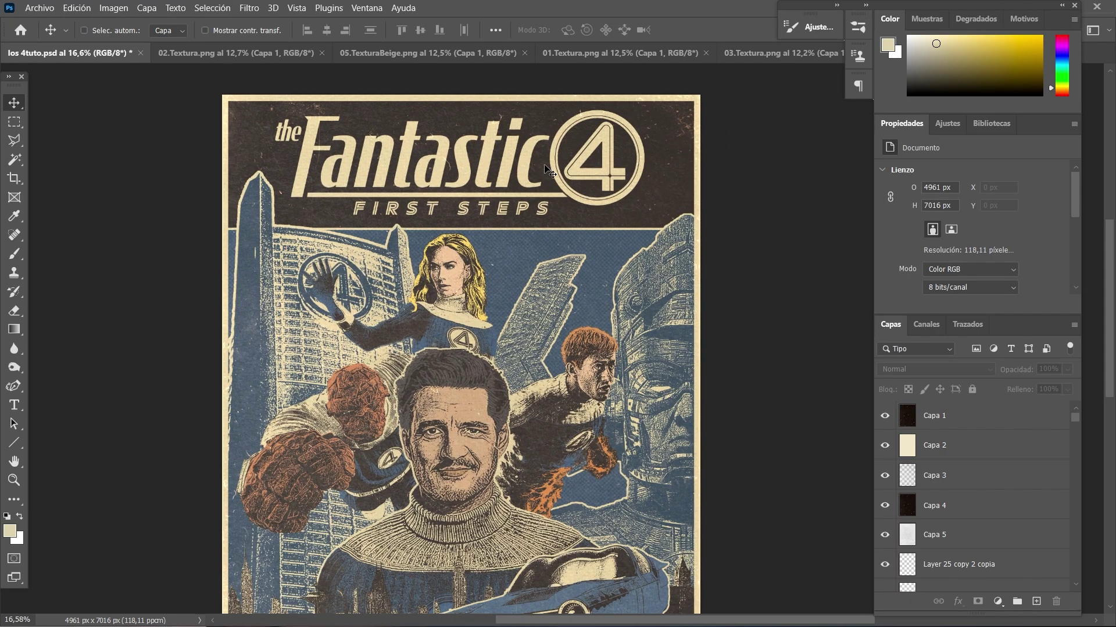
key(ctrl)
scroll(559, 236, down, 2)
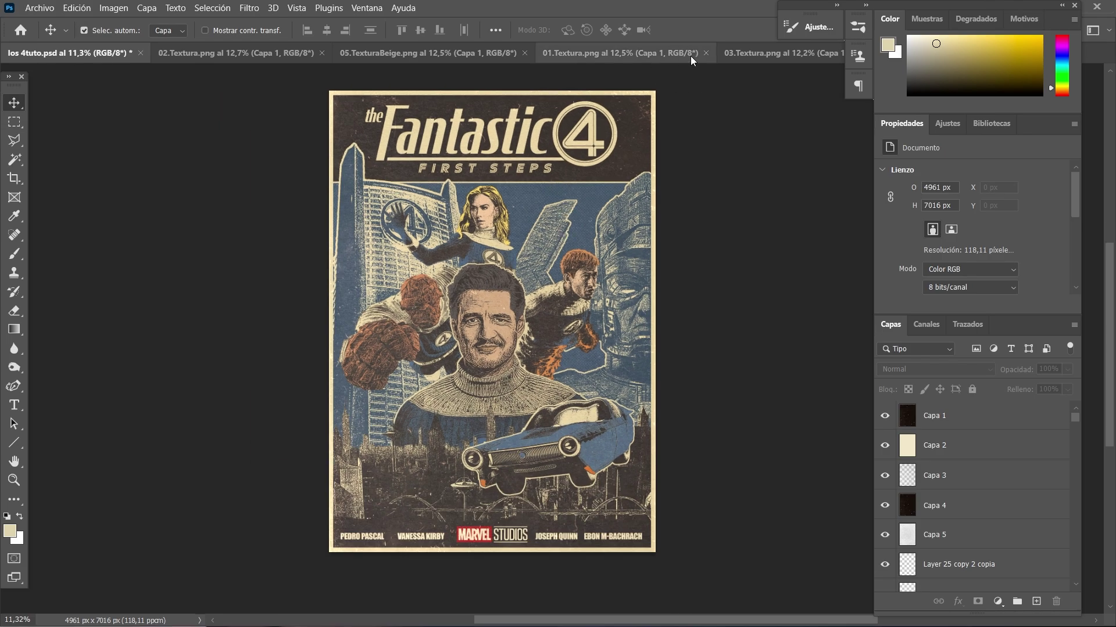
Close the 01.Textura, 03.Textura, 05.TexturaBeige and 02.Textura documents
click(705, 53)
click(705, 53)
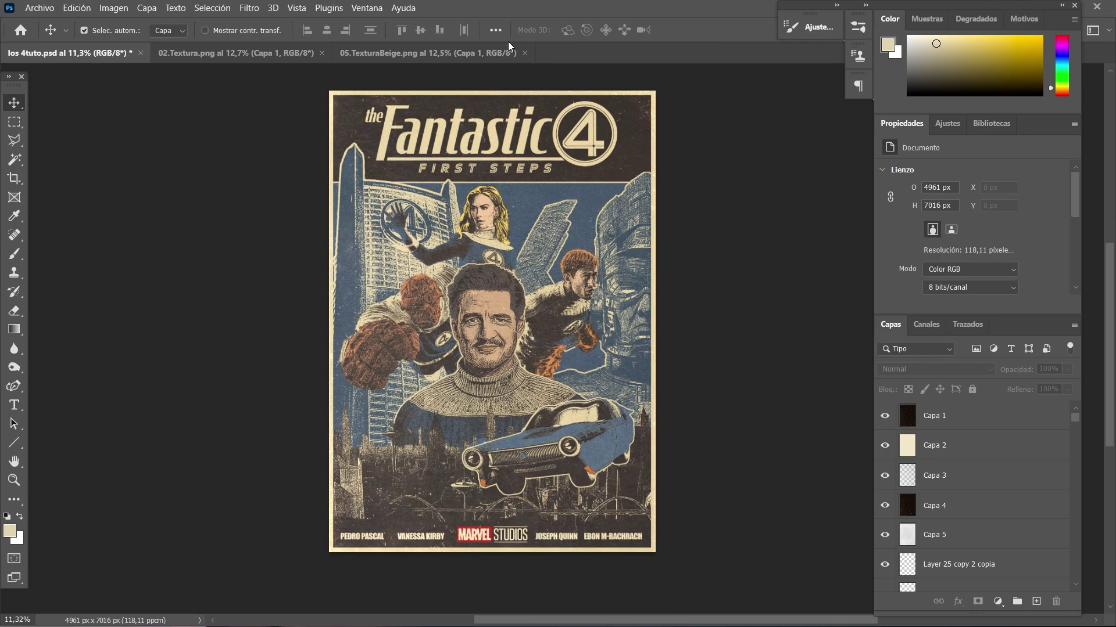
click(524, 53)
click(322, 53)
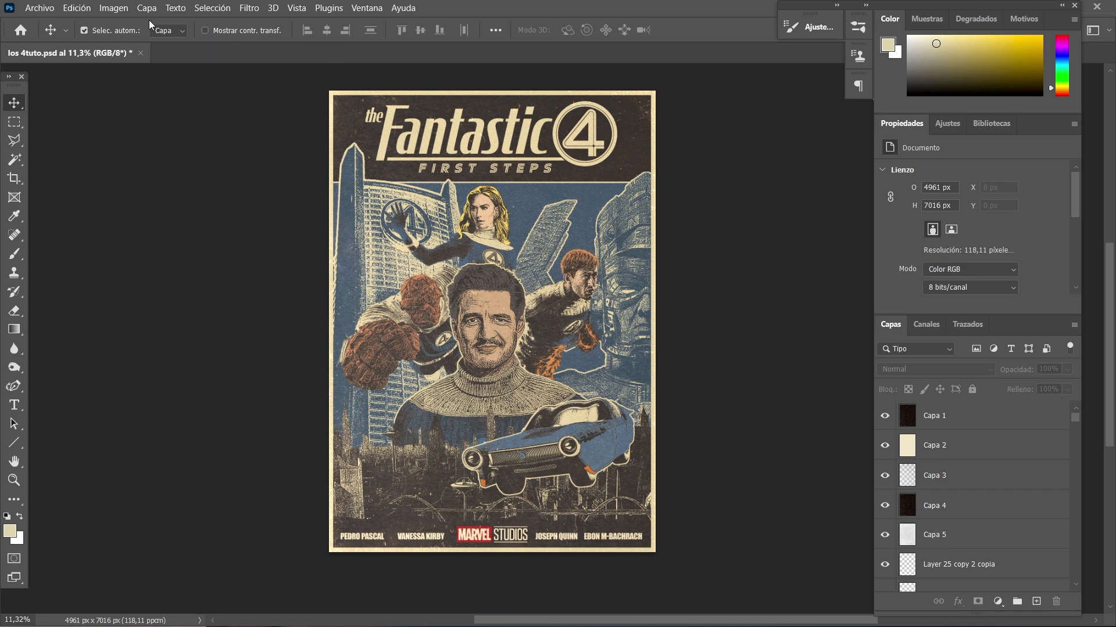
Open both 0.6. Textura suciedad files, keeping embedded profiles, and select all of one
click(39, 8)
click(47, 35)
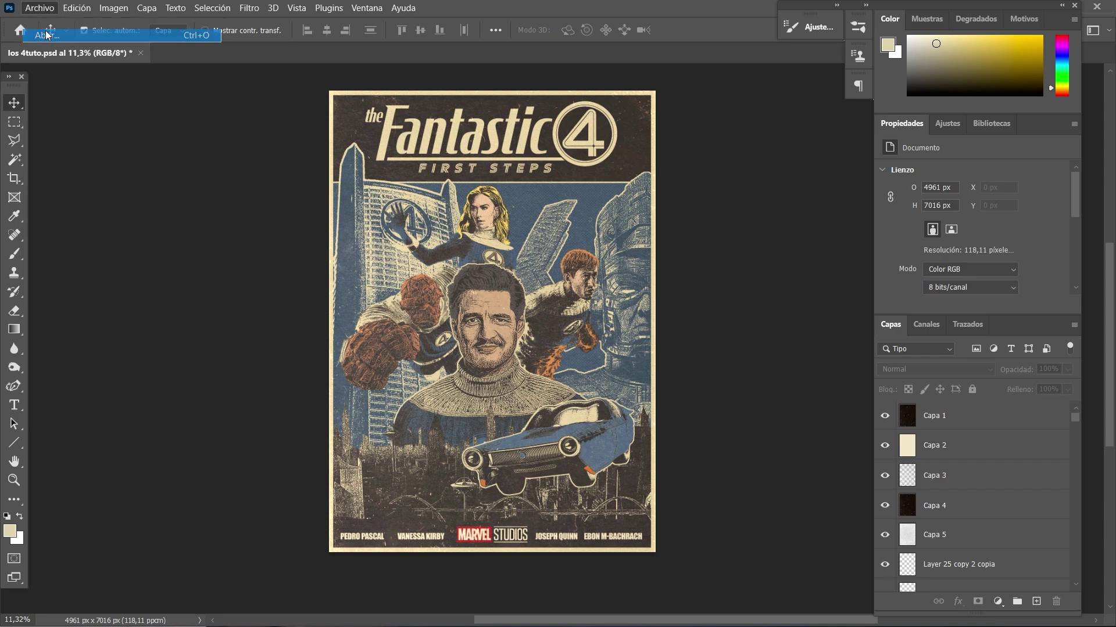
click(158, 132)
ctrl+click(229, 127)
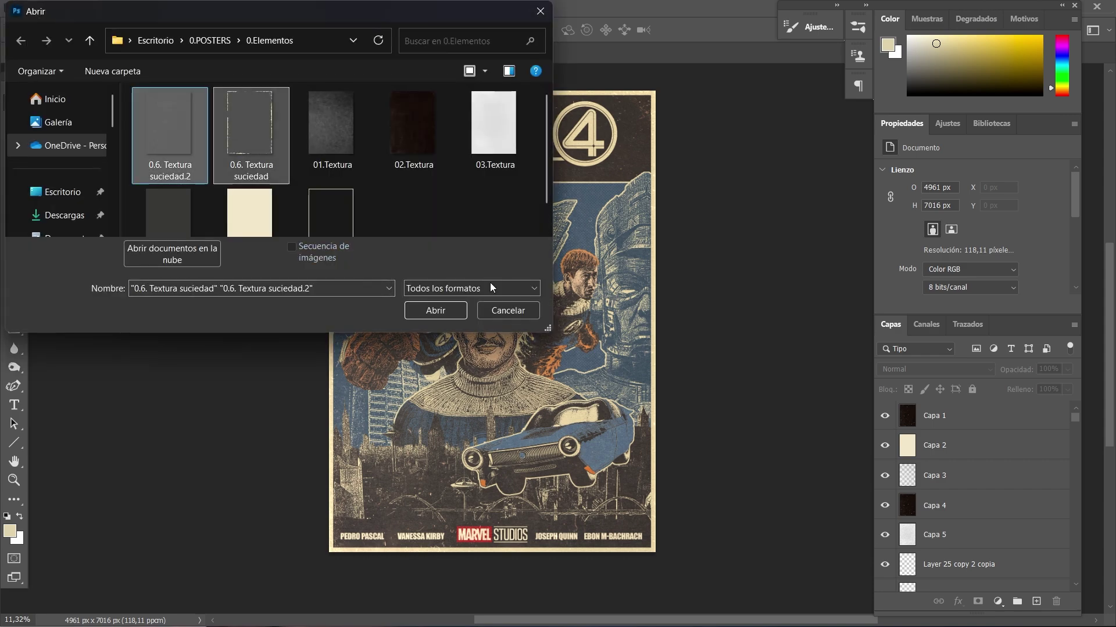
click(461, 313)
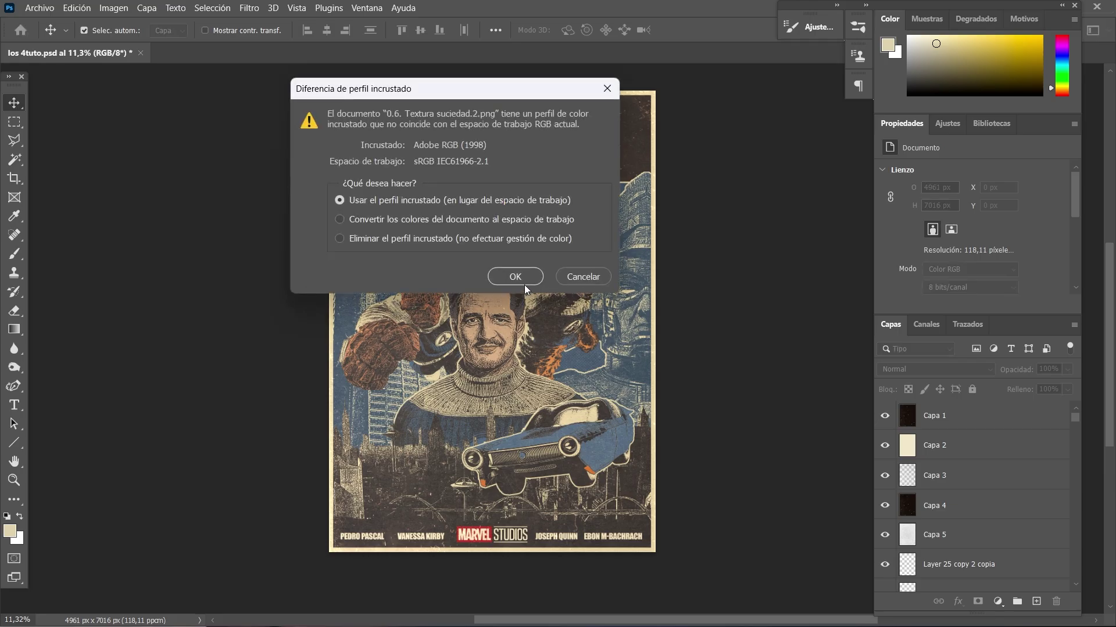
click(523, 278)
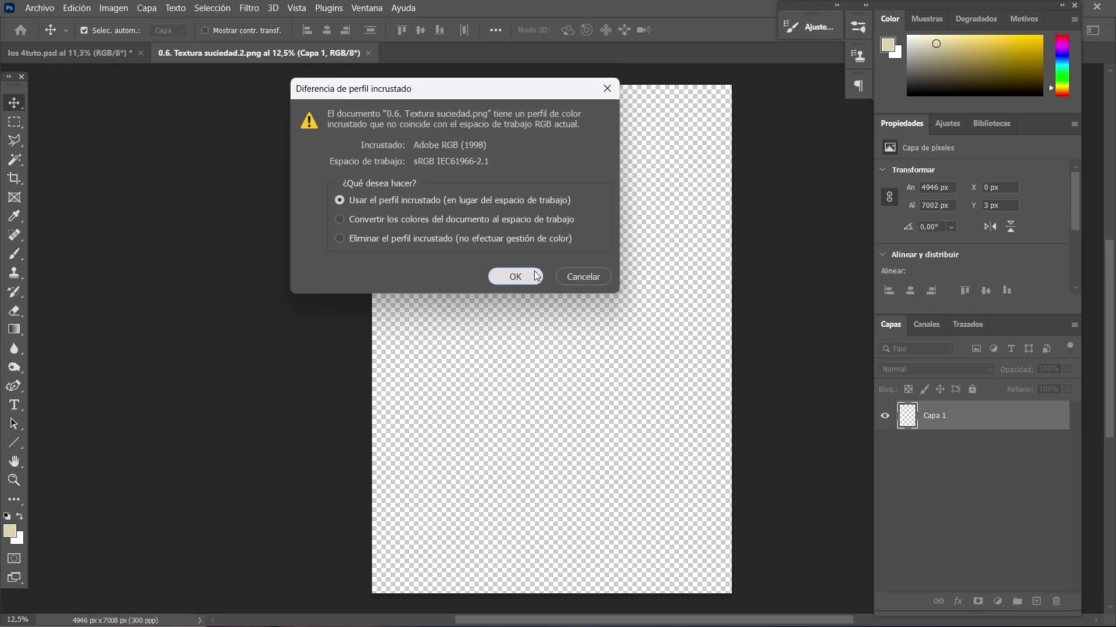
click(536, 276)
click(760, 197)
key(ctrl+a)
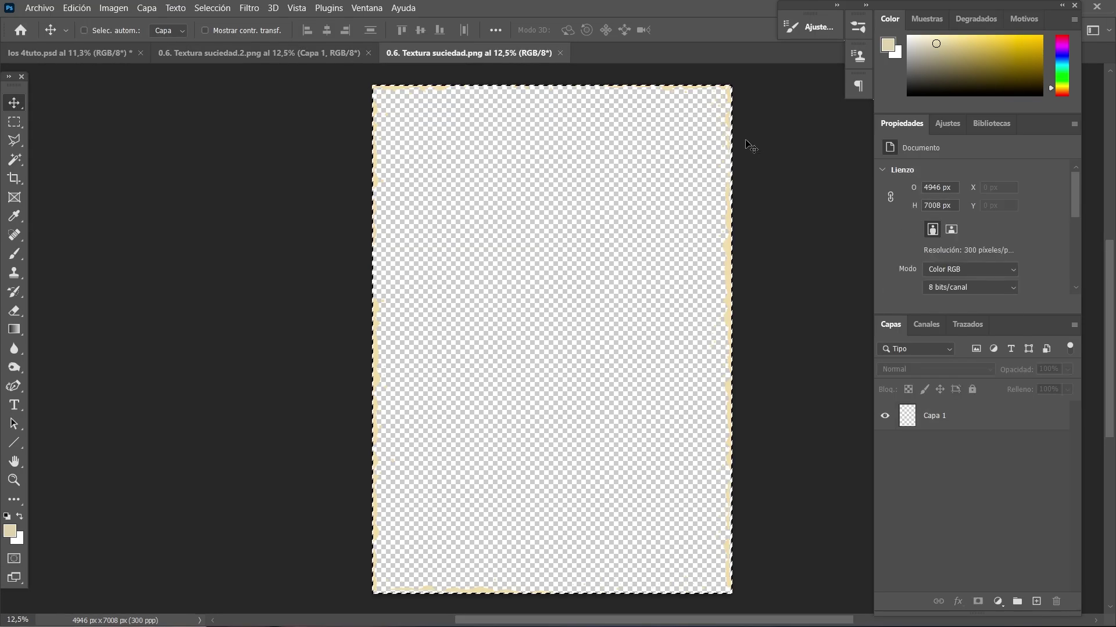
Paste the dirt texture into los 4tuto.psd above Layer 25 copy 2 copia as Capa 6
click(65, 53)
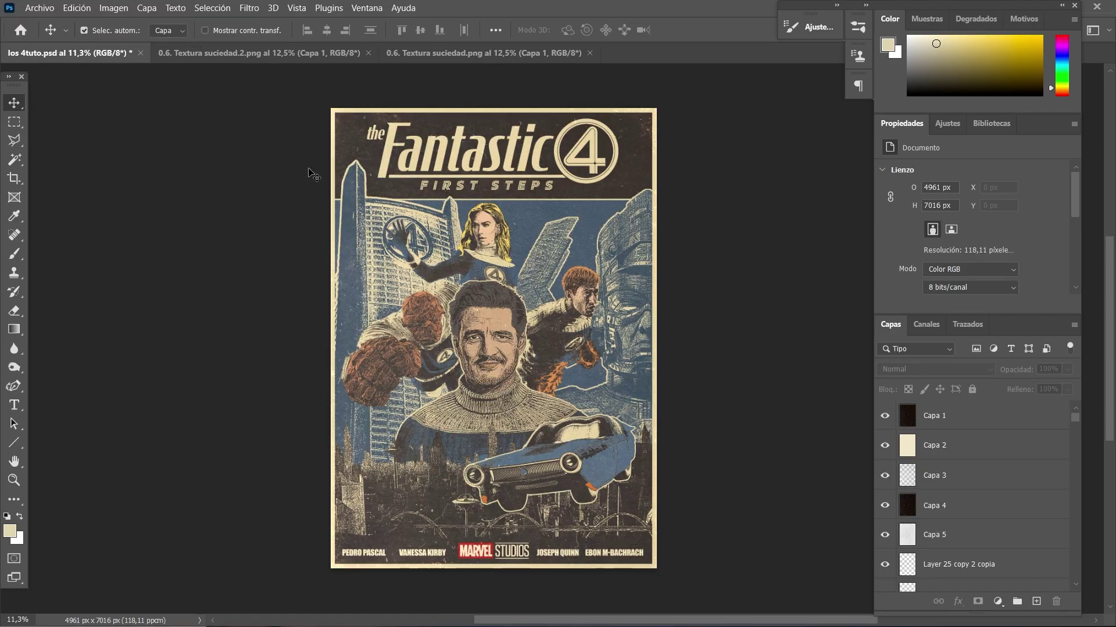
click(970, 570)
scroll(988, 581, down, 1)
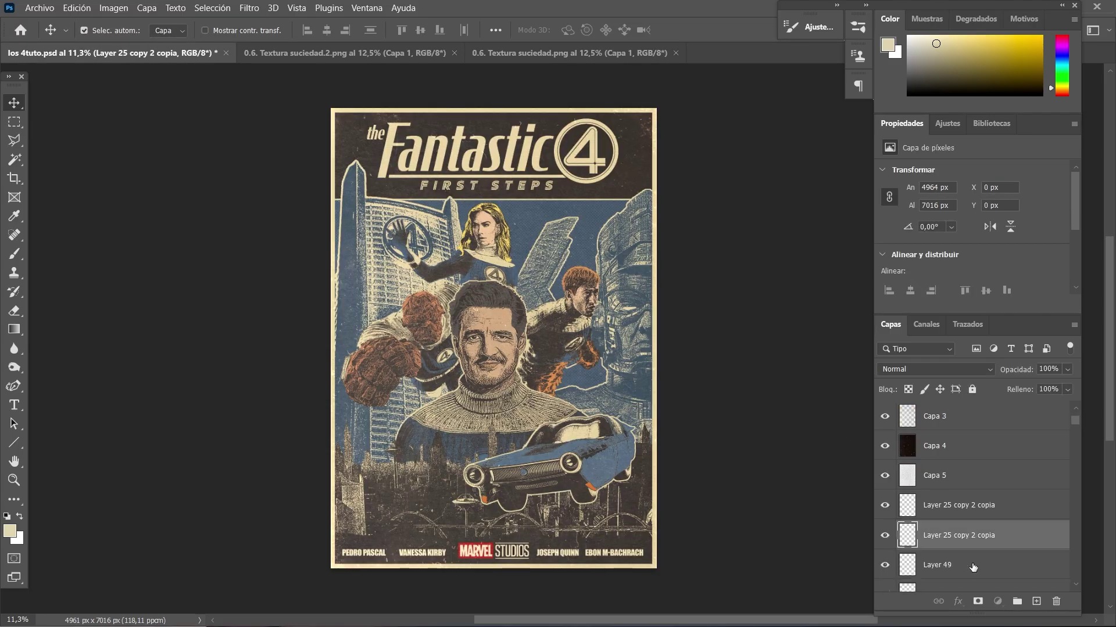
click(1036, 602)
key(ctrl+shift+alt+e)
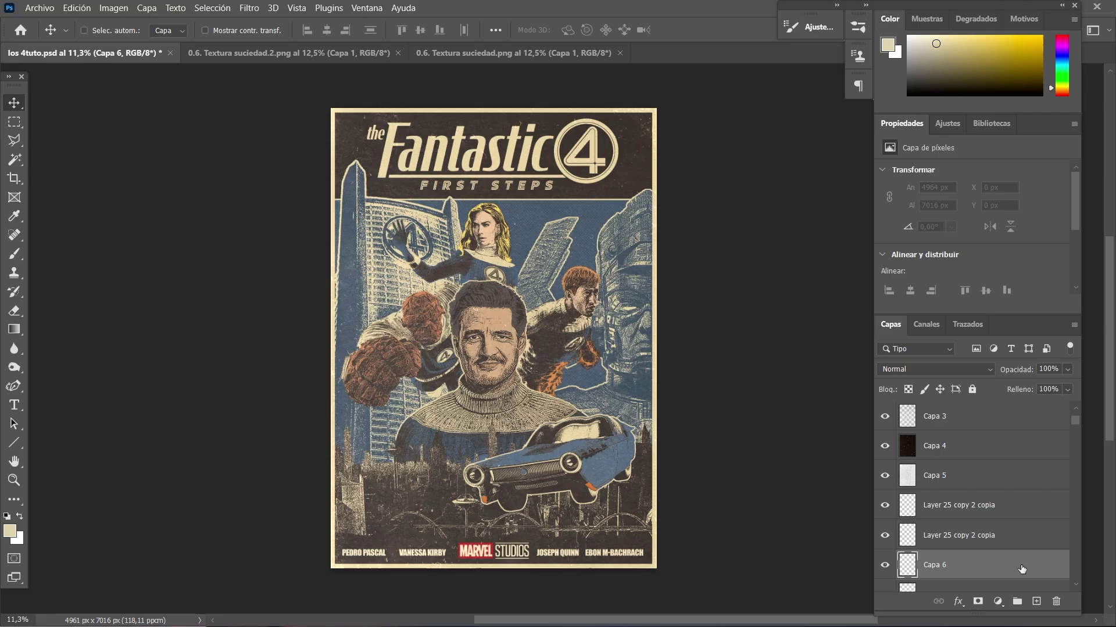
key(ctrl)
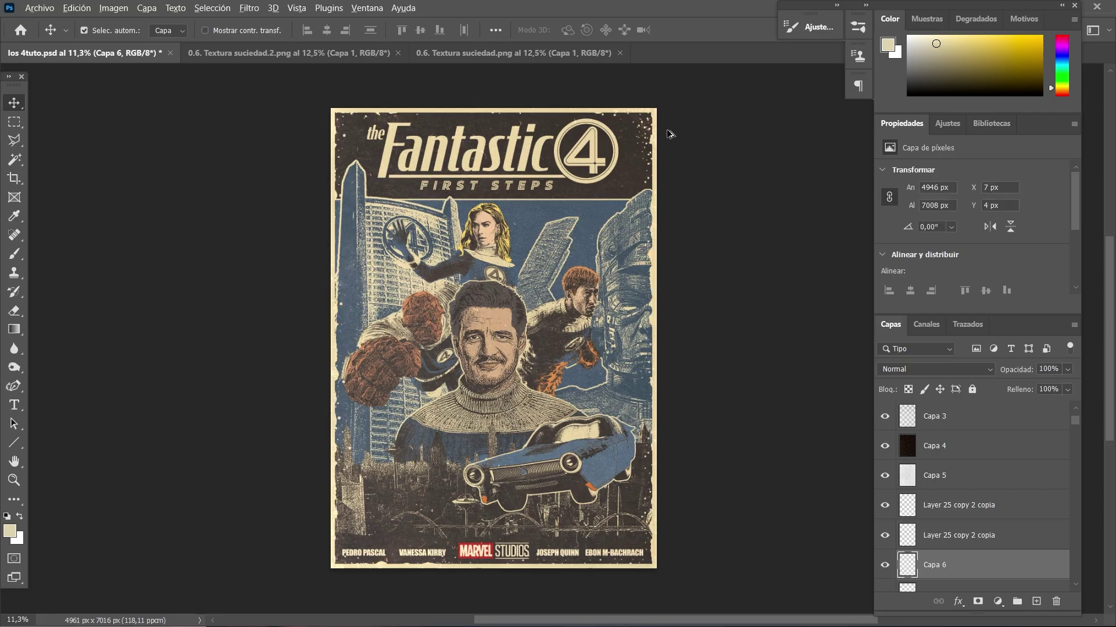
scroll(755, 221, up, 3)
scroll(703, 244, up, 2)
scroll(705, 215, up, 1)
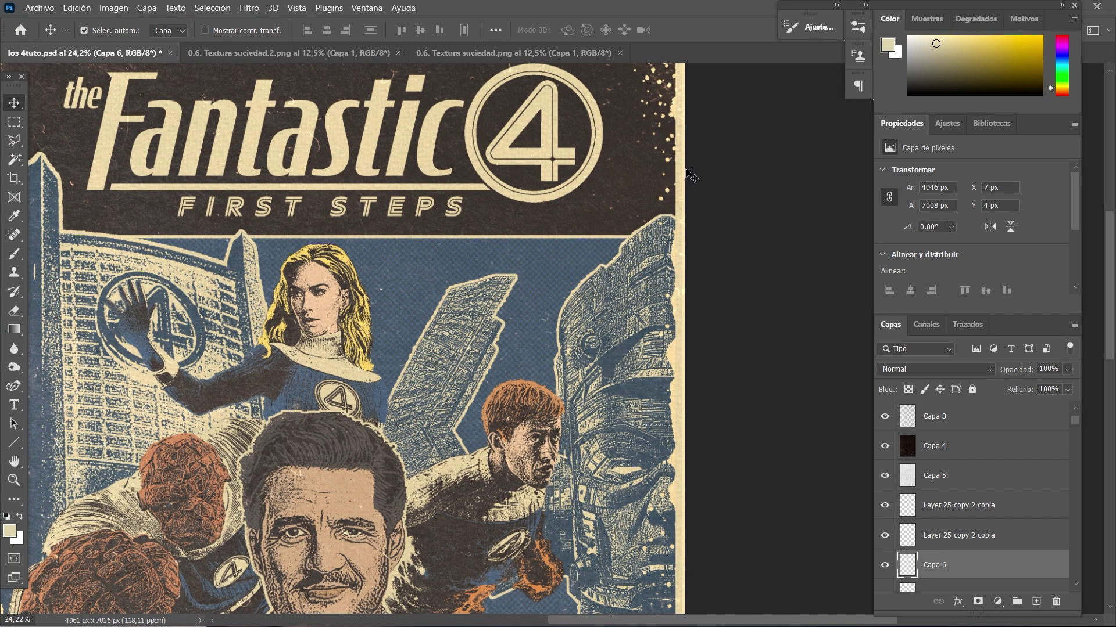
scroll(677, 116, up, 1)
scroll(668, 119, up, 1)
scroll(660, 122, up, 1)
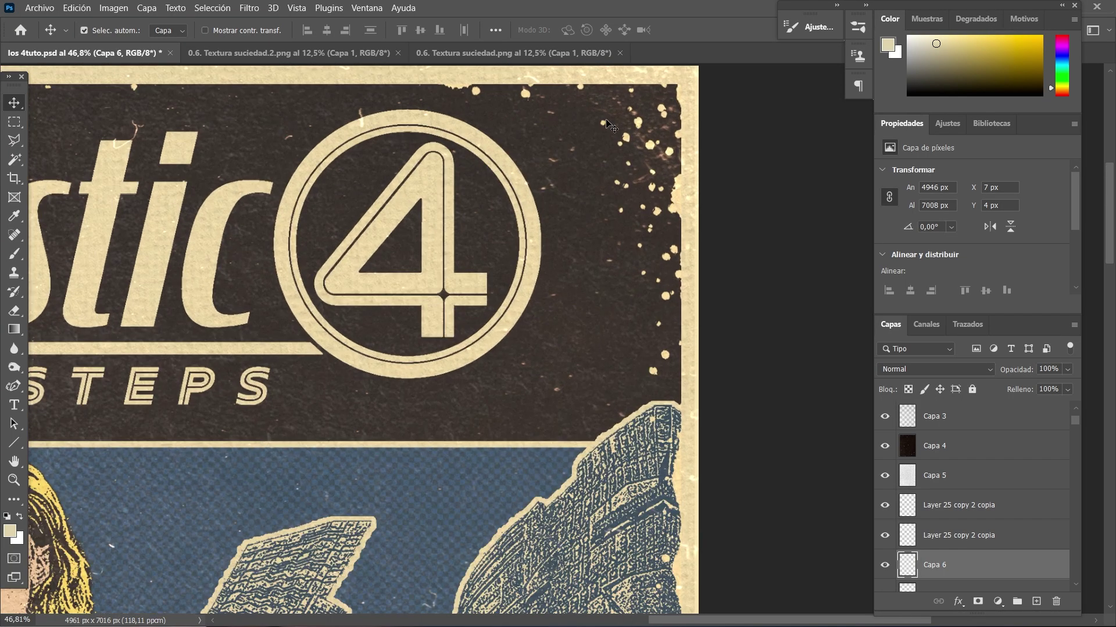
key(ctrl+0)
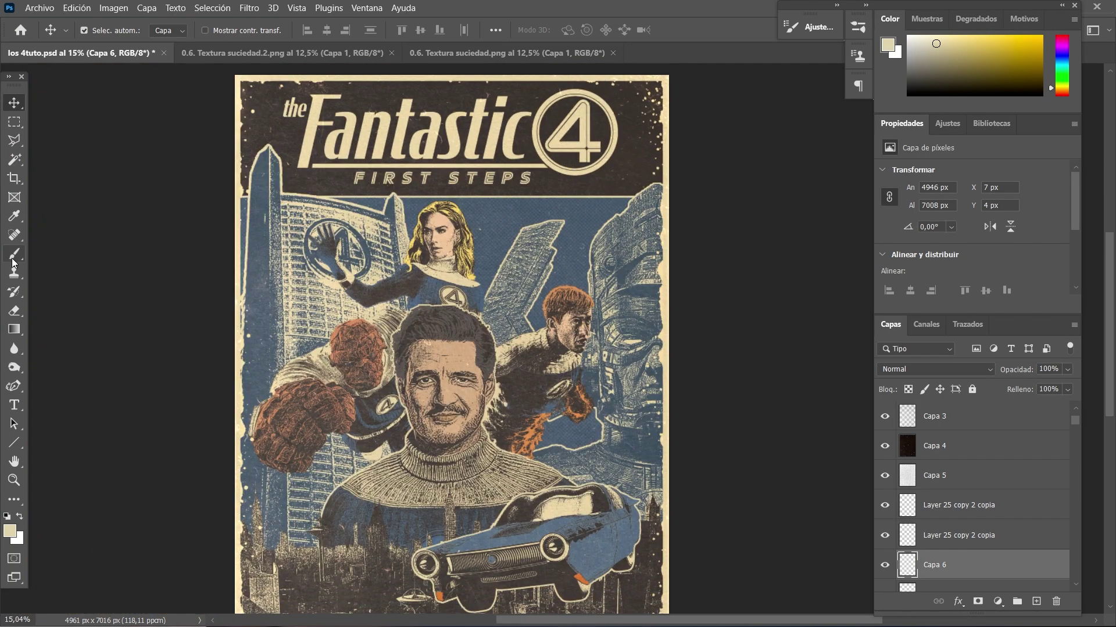
Try a large torn-paper brush stamp along the poster's top edge, then undo it
click(14, 255)
click(106, 30)
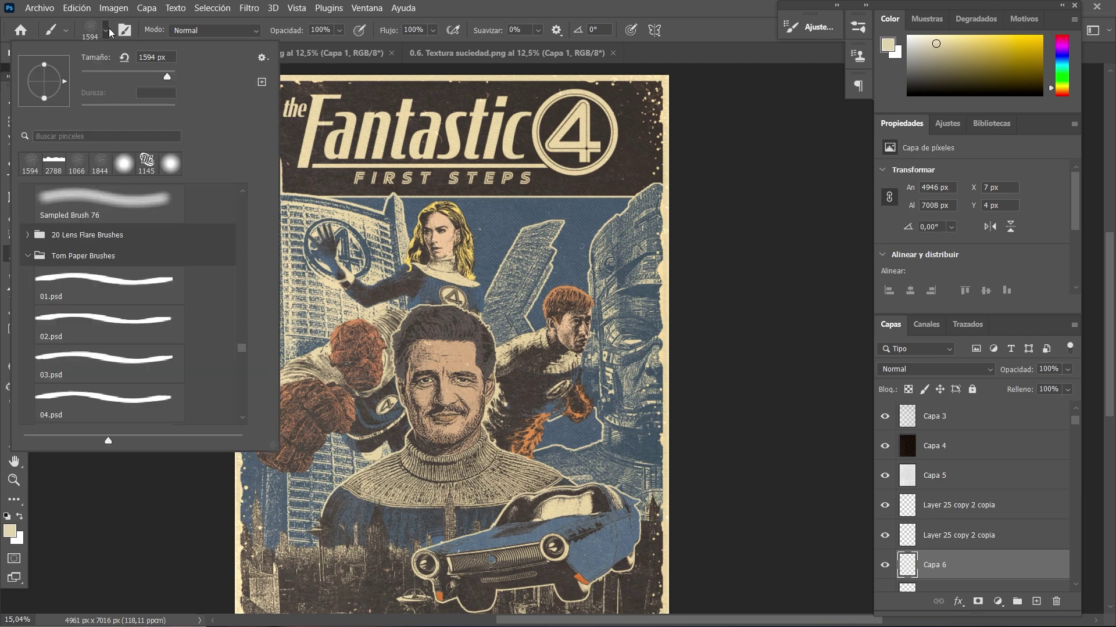
click(54, 164)
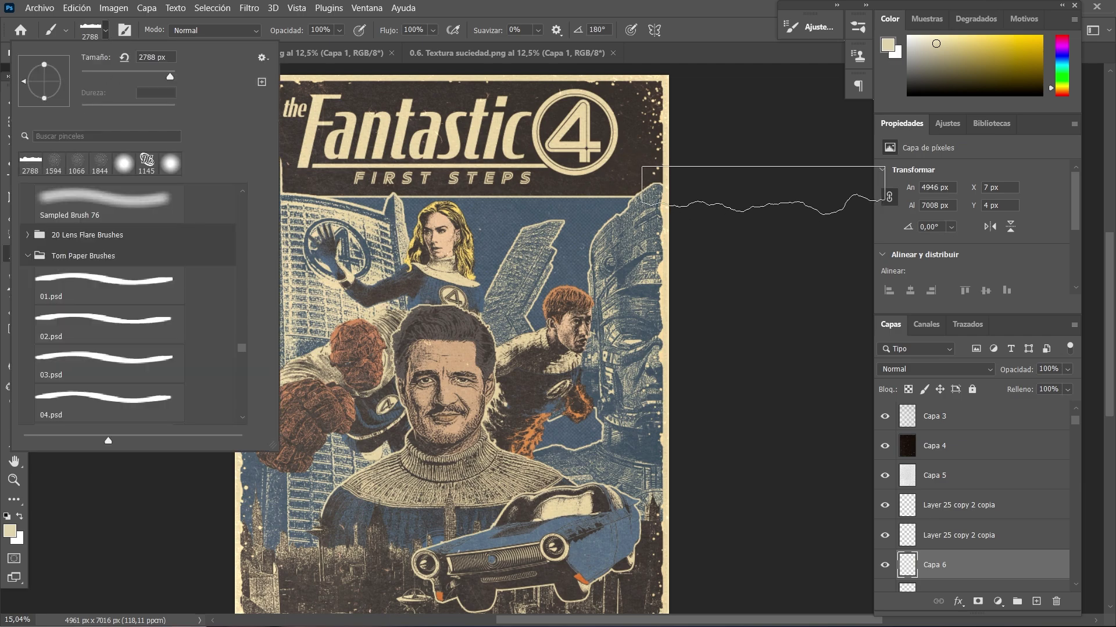
click(785, 168)
scroll(456, 79, up, 1)
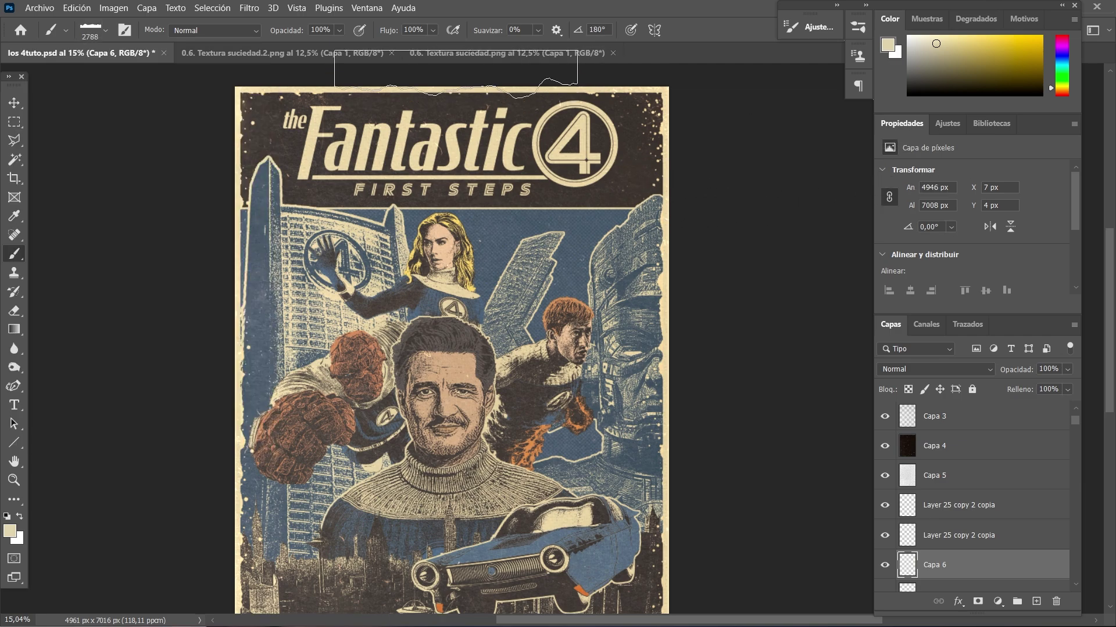
scroll(465, 90, up, 2)
scroll(476, 82, up, 1)
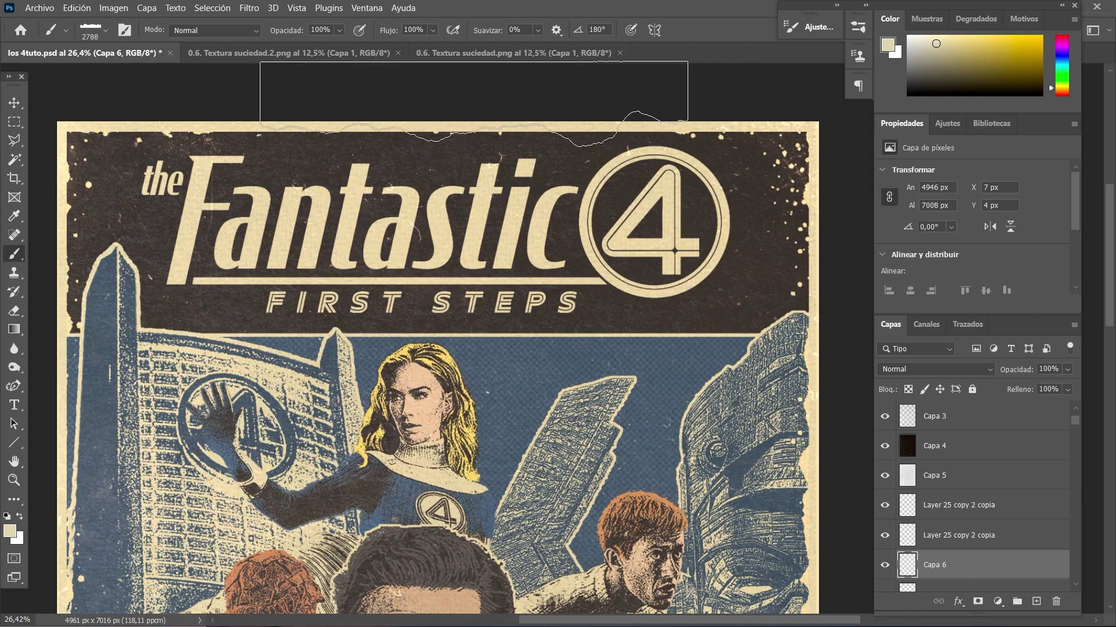
click(472, 104)
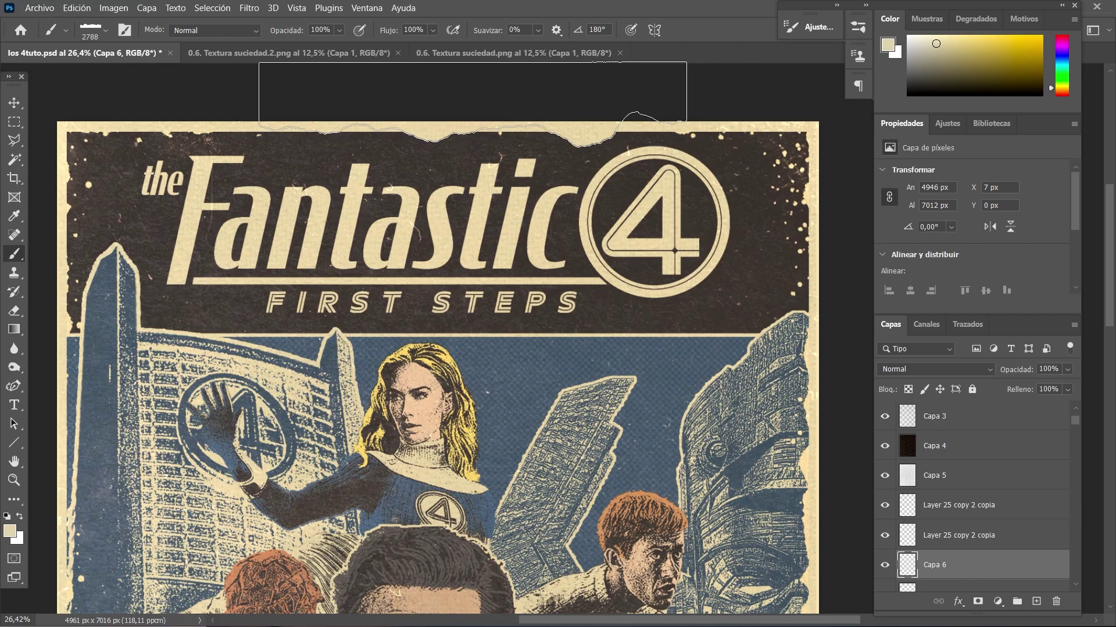
key(ctrl+z)
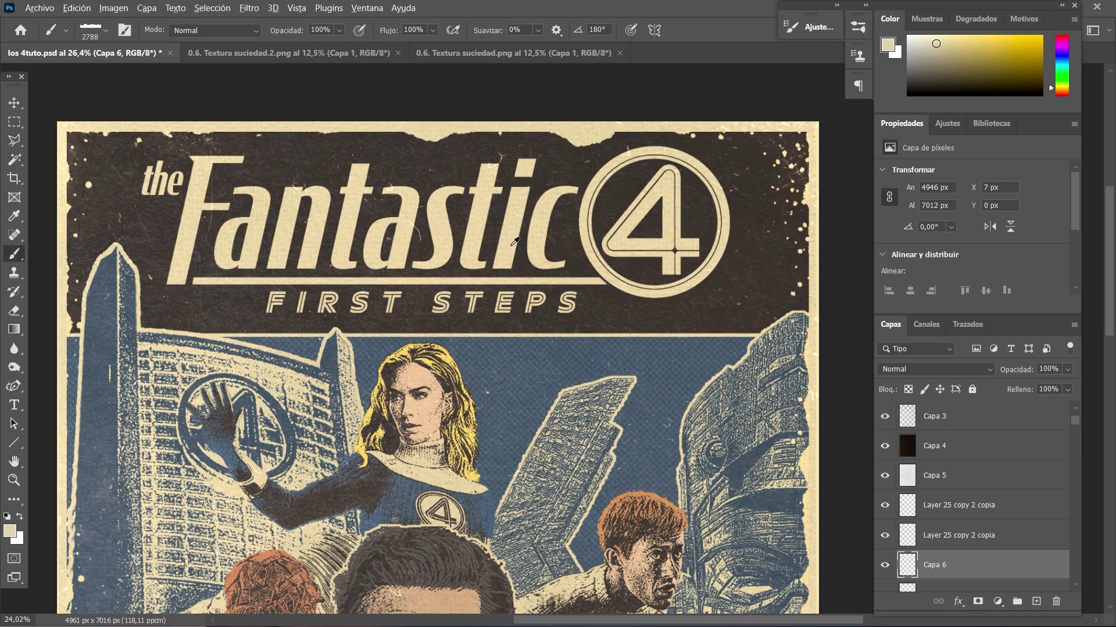
Zoom back out on the poster and switch to the Move tool
scroll(488, 152, down, 2)
scroll(346, 148, down, 2)
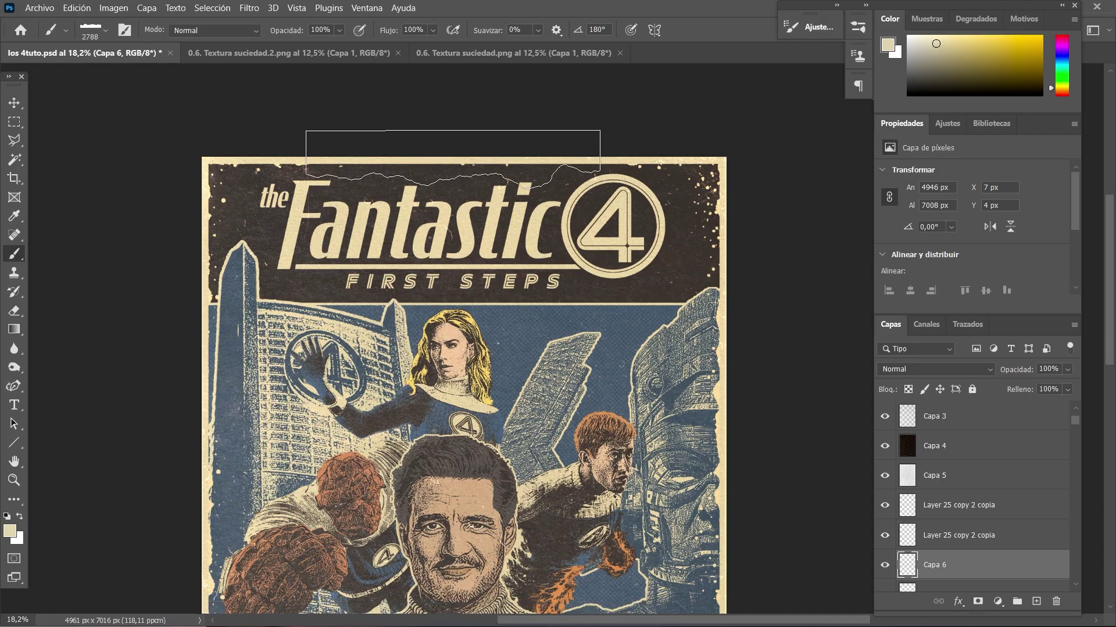
scroll(346, 148, down, 2)
scroll(346, 148, down, 2)
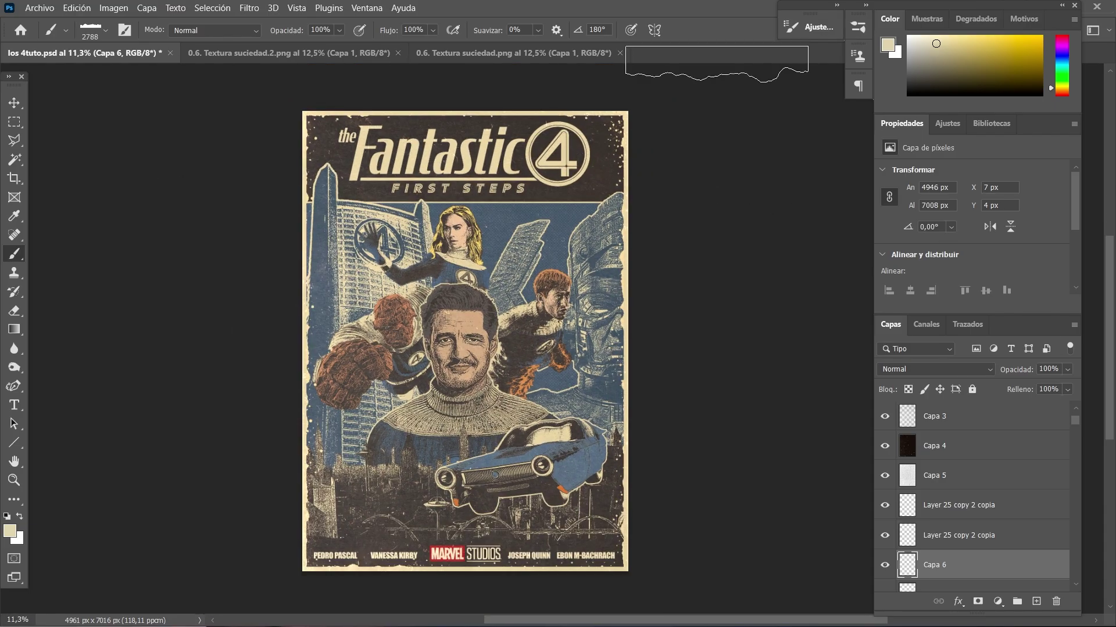
click(19, 105)
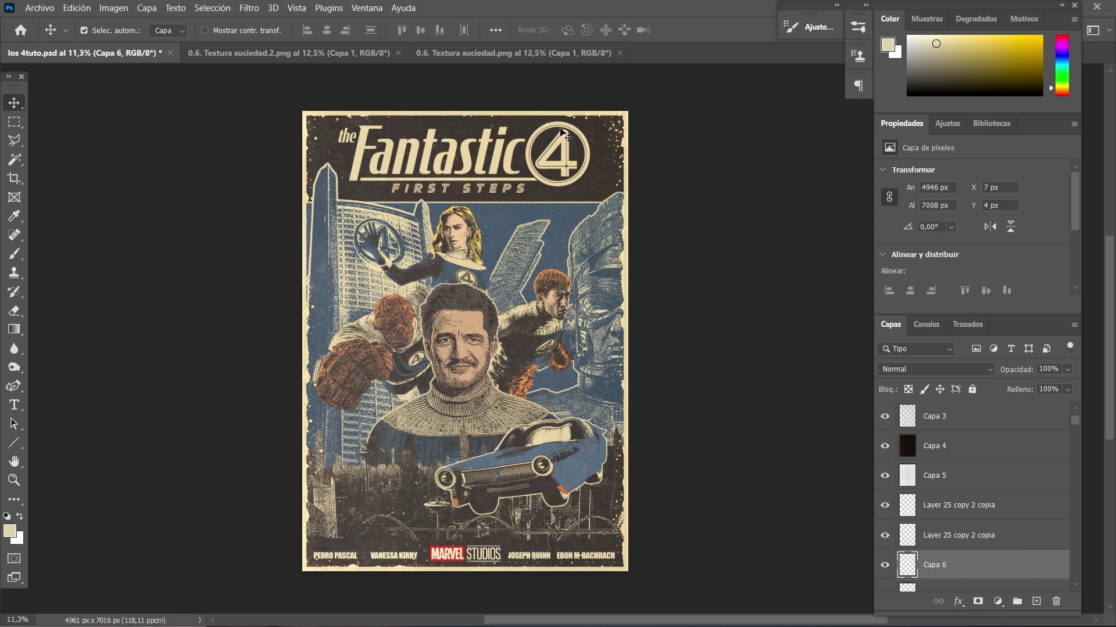
Drag 0.6. Textura suciedad.2.png into the poster as new layer Capa 7
click(287, 53)
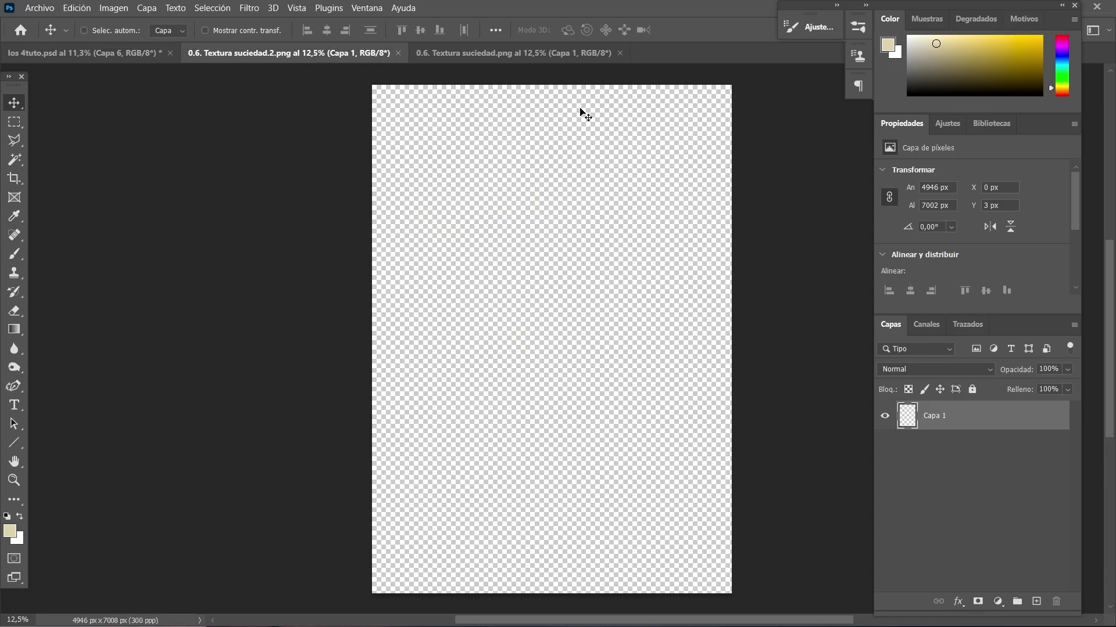
drag(116, 78, 1020, 475)
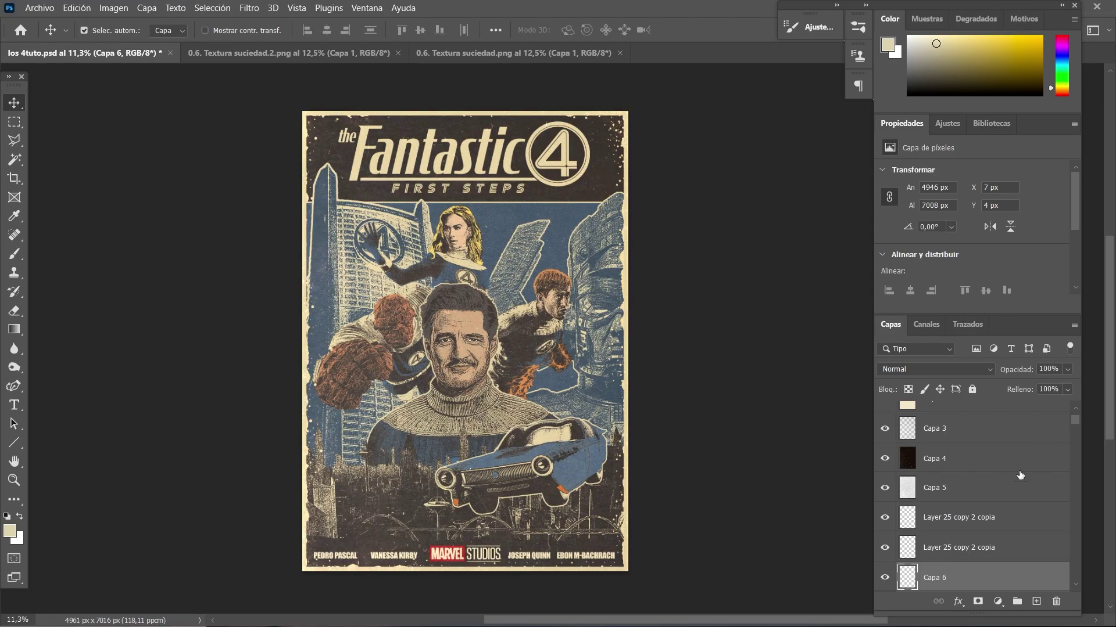
scroll(474, 205, up, 5)
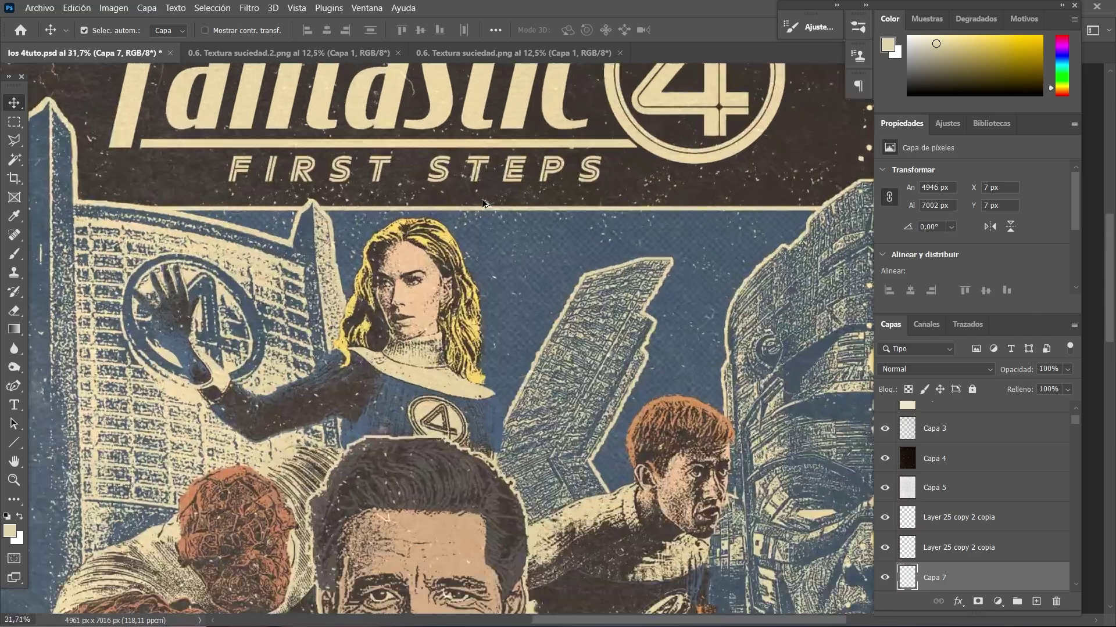
scroll(476, 198, up, 3)
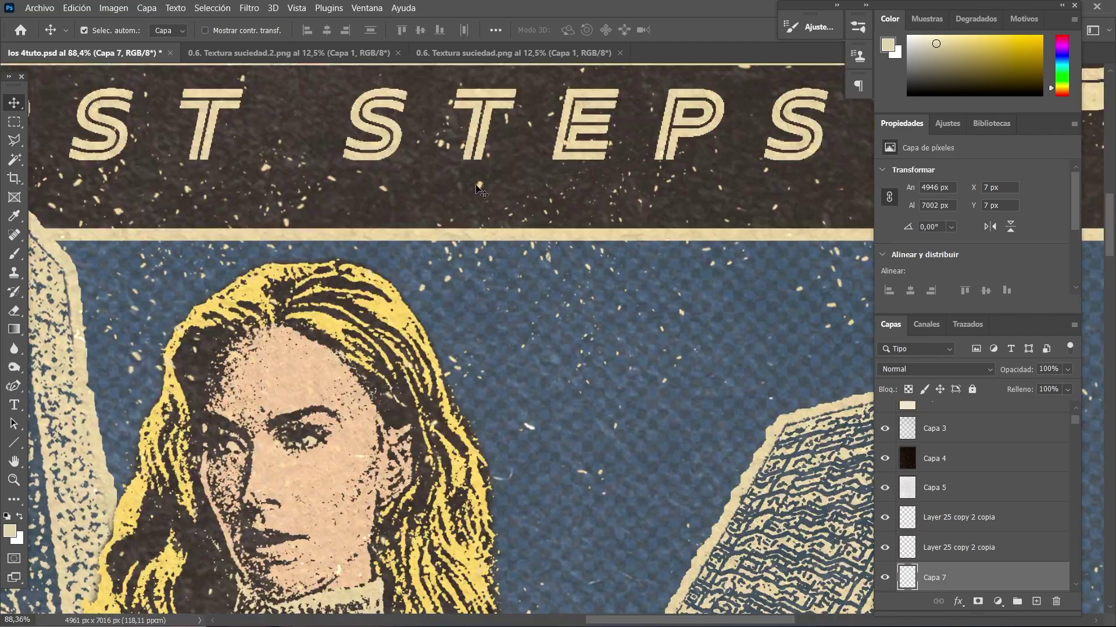
scroll(297, 171, down, 3)
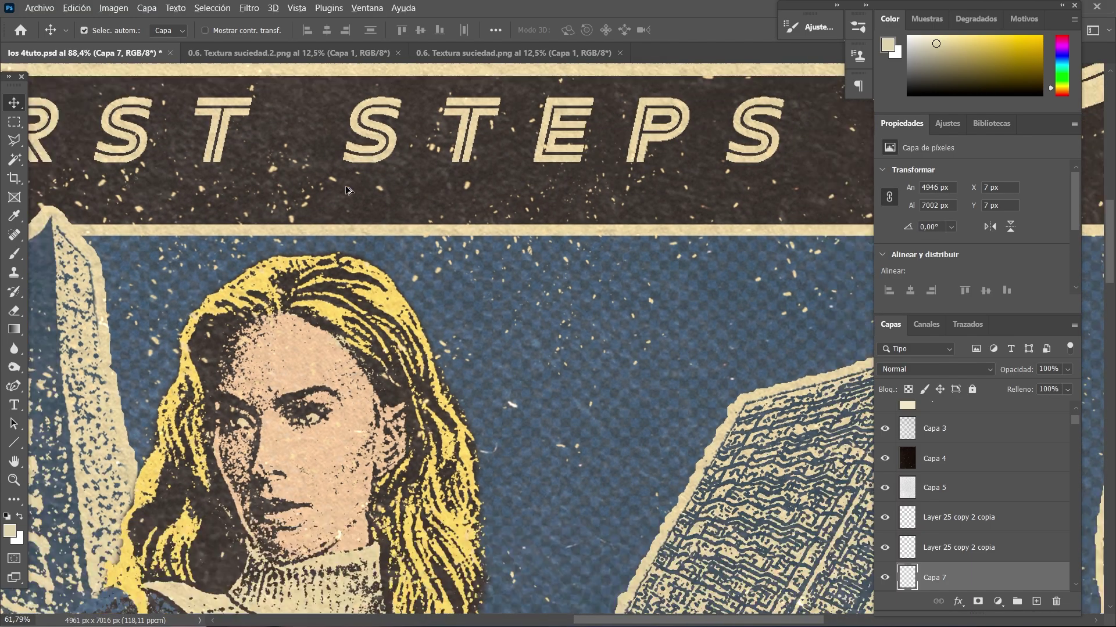
scroll(362, 222, down, 4)
scroll(386, 209, down, 1)
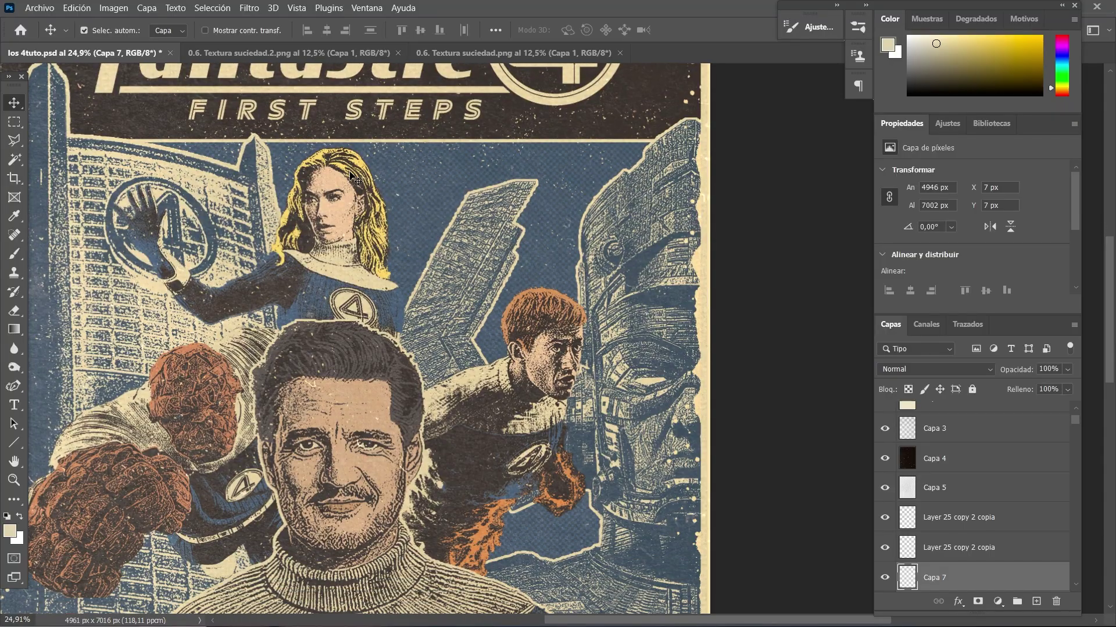
scroll(392, 185, down, 1)
scroll(400, 158, down, 1)
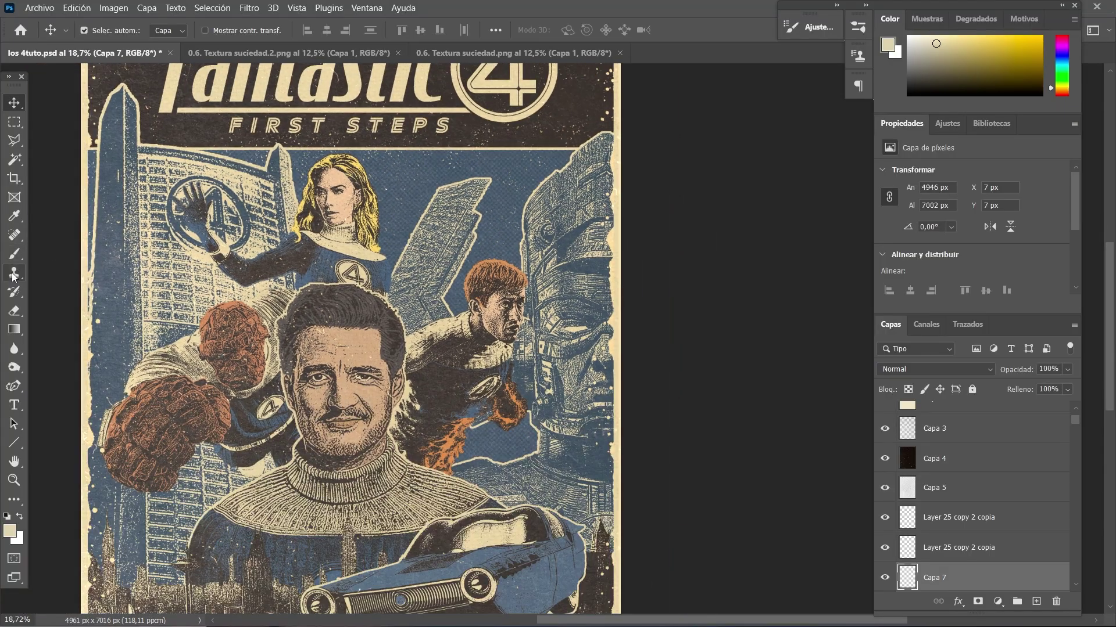
Paint scattered light specks over the title and figures with the 1594 px scatter brush
click(14, 253)
click(105, 30)
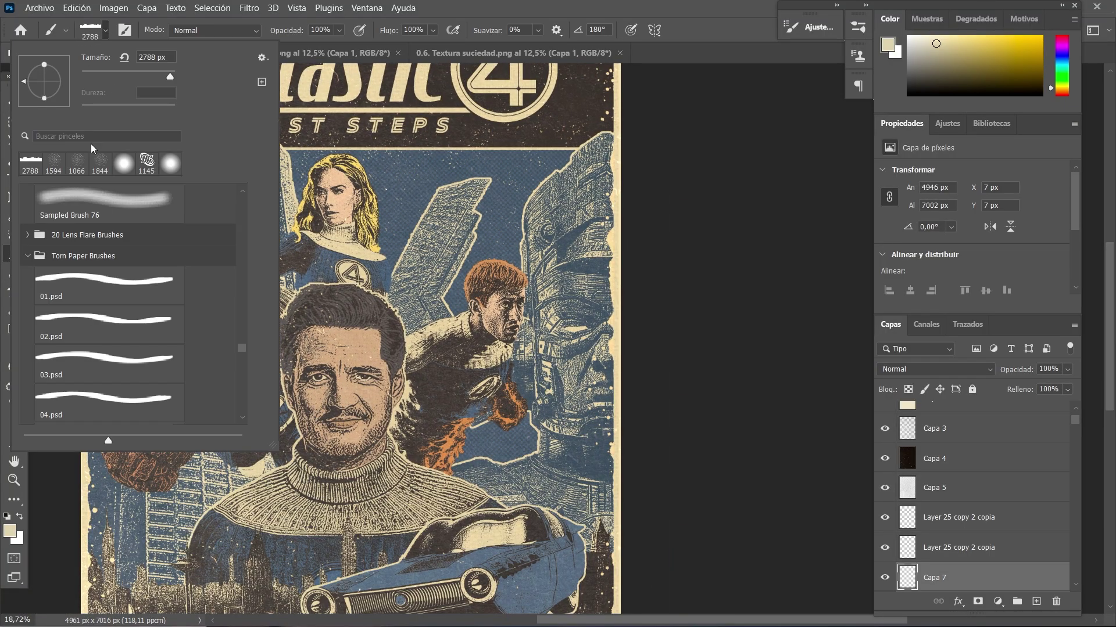
click(31, 163)
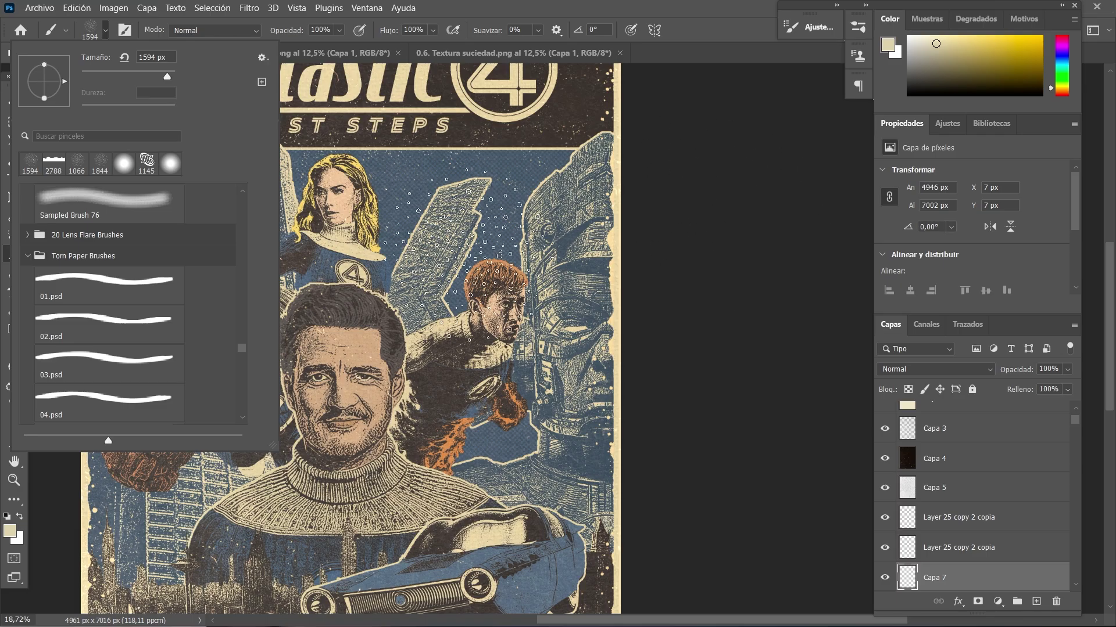
key(Return)
mouse_move(256, 145)
mouse_down()
mouse_move(285, 267)
mouse_move(146, 422)
mouse_move(316, 465)
mouse_up()
Apply Filtro > Distorsionar > Desplazar to Capa 7 with horizontal and vertical scale 10
click(250, 8)
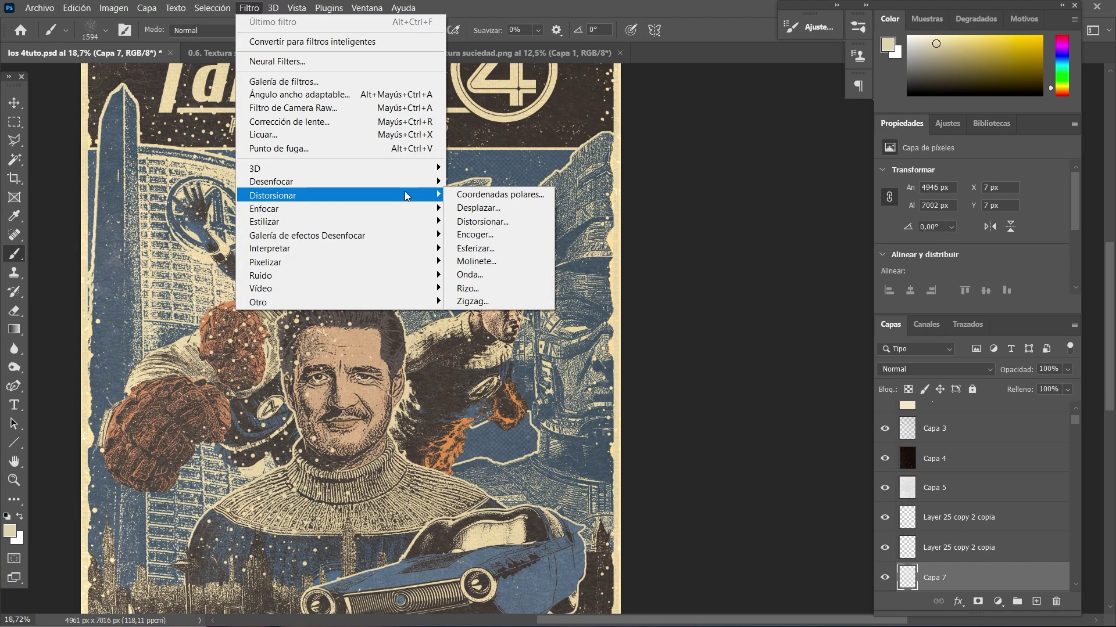
click(454, 210)
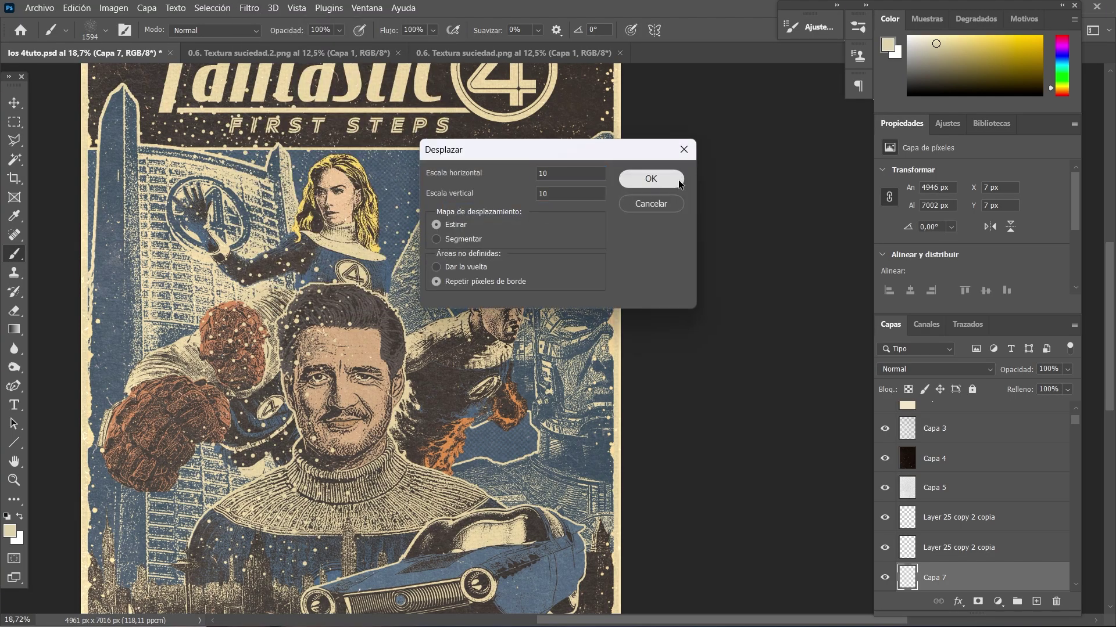
click(678, 179)
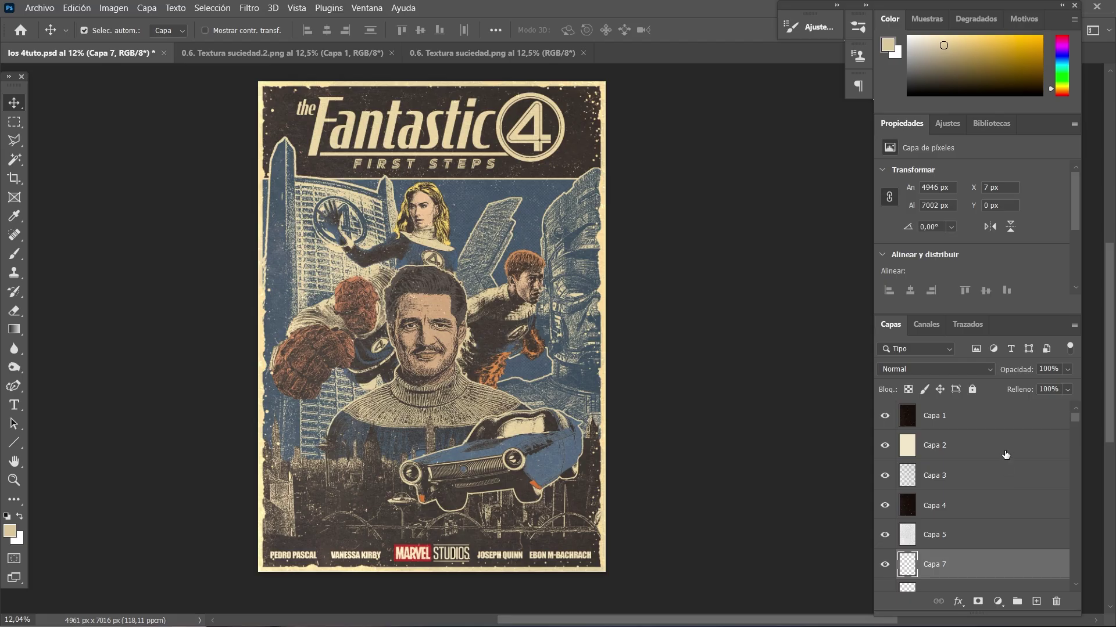
click(1006, 454)
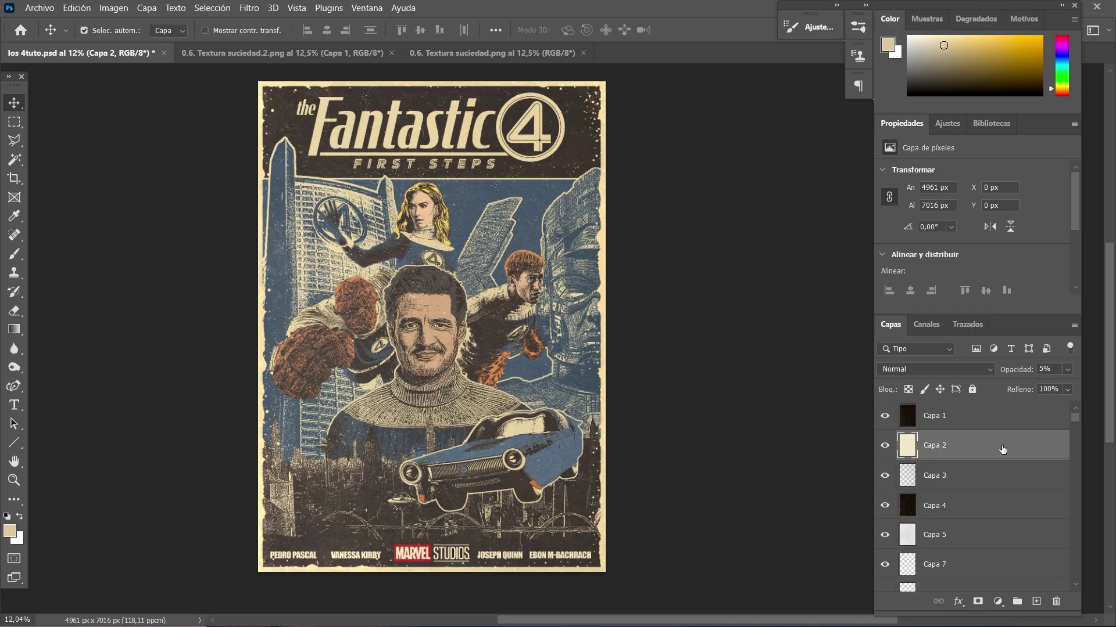
drag(1003, 449, 969, 511)
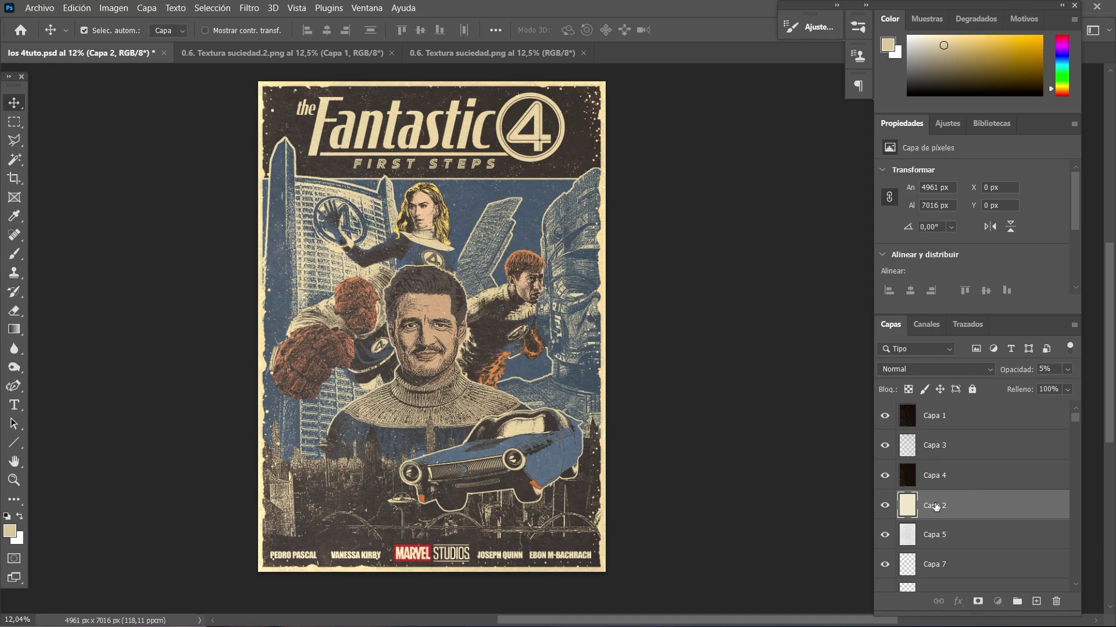
mouse_move(936, 505)
mouse_down()
mouse_move(941, 413)
mouse_move(942, 454)
mouse_move(891, 419)
mouse_up()
click(888, 416)
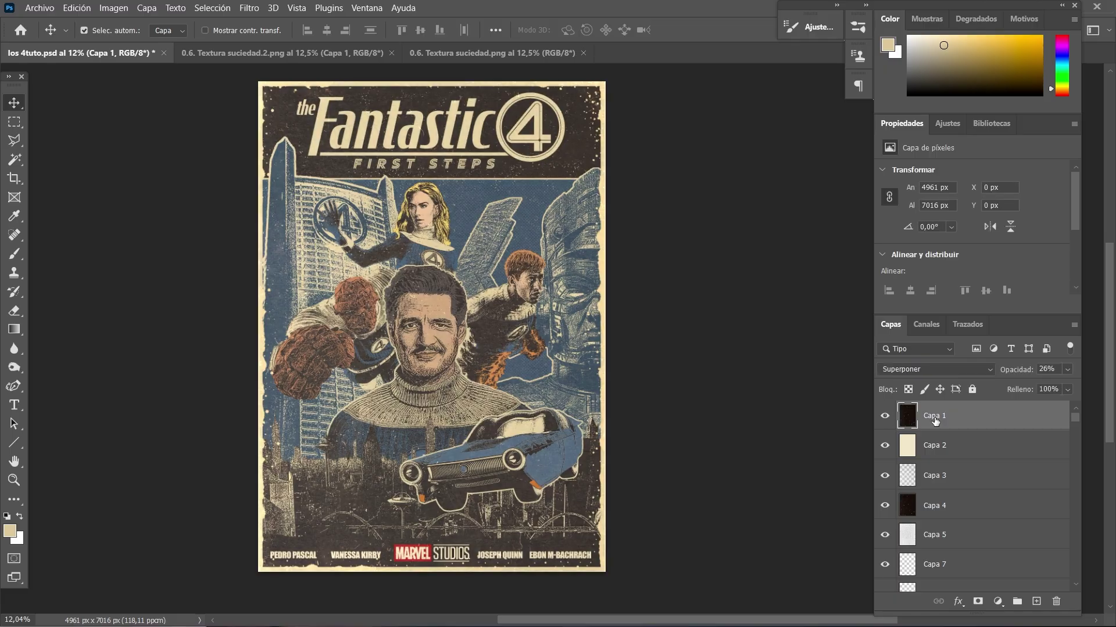
click(886, 419)
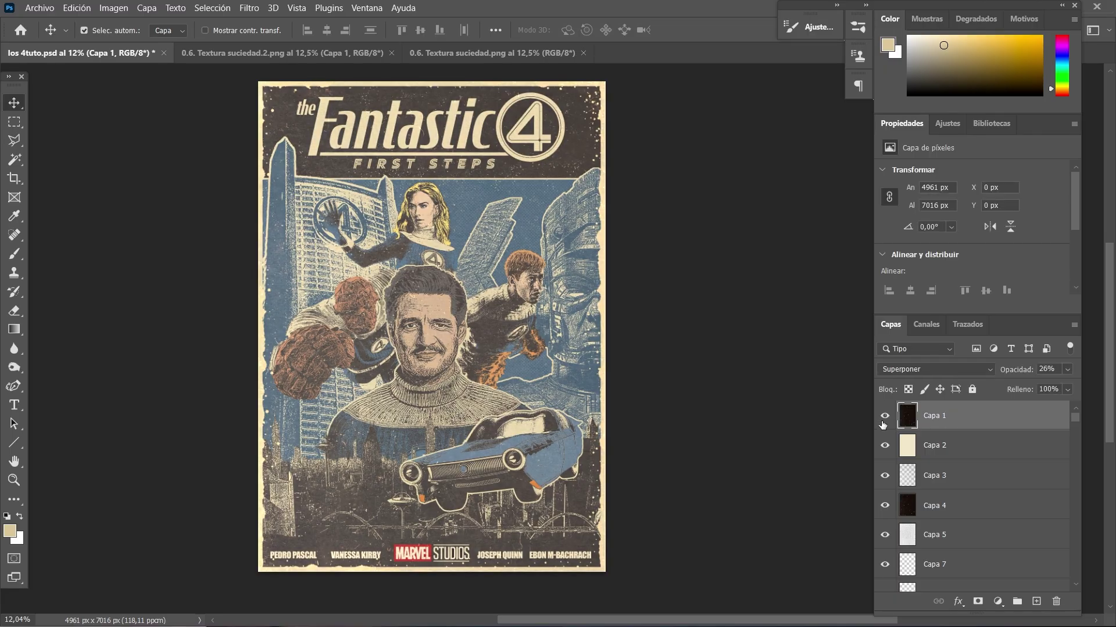
click(885, 419)
drag(939, 419, 934, 459)
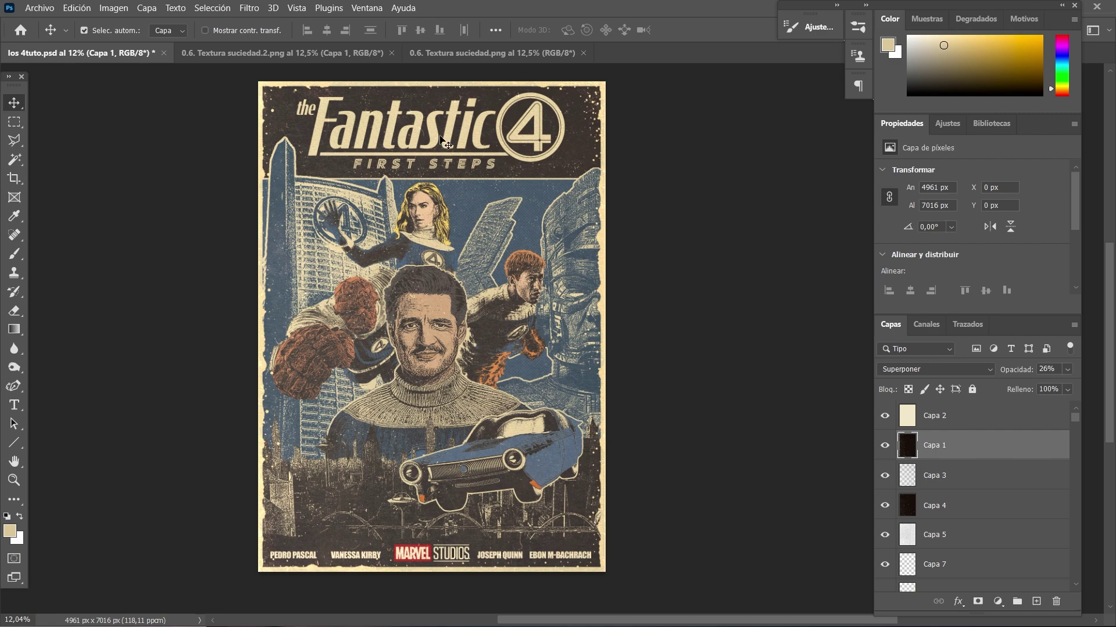
mouse_move(955, 446)
mouse_down()
mouse_move(945, 504)
mouse_move(987, 409)
mouse_up()
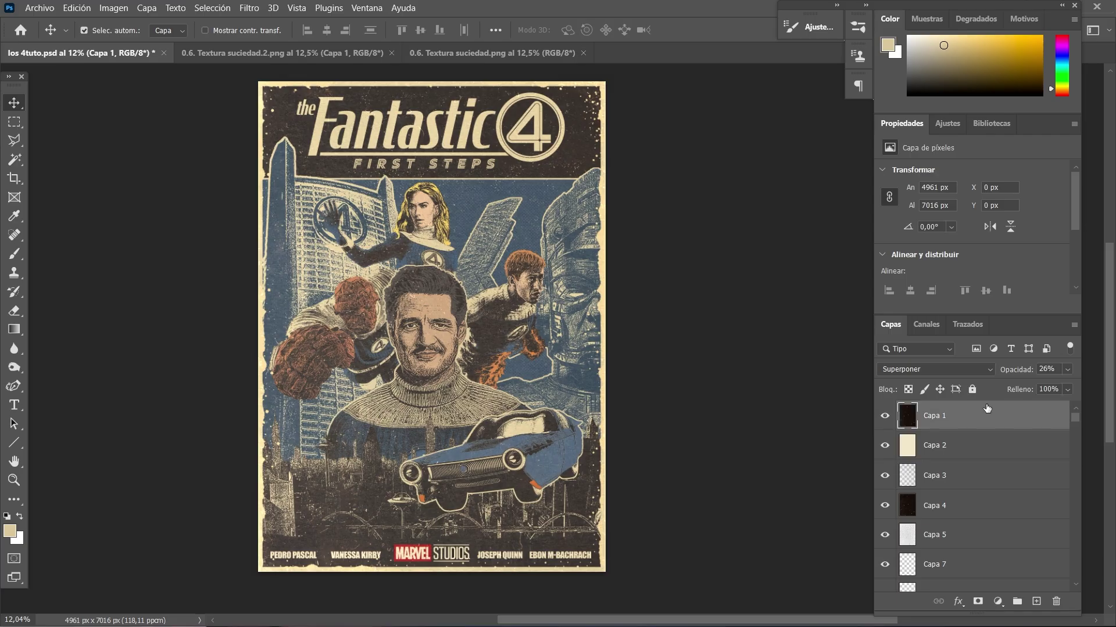
click(989, 480)
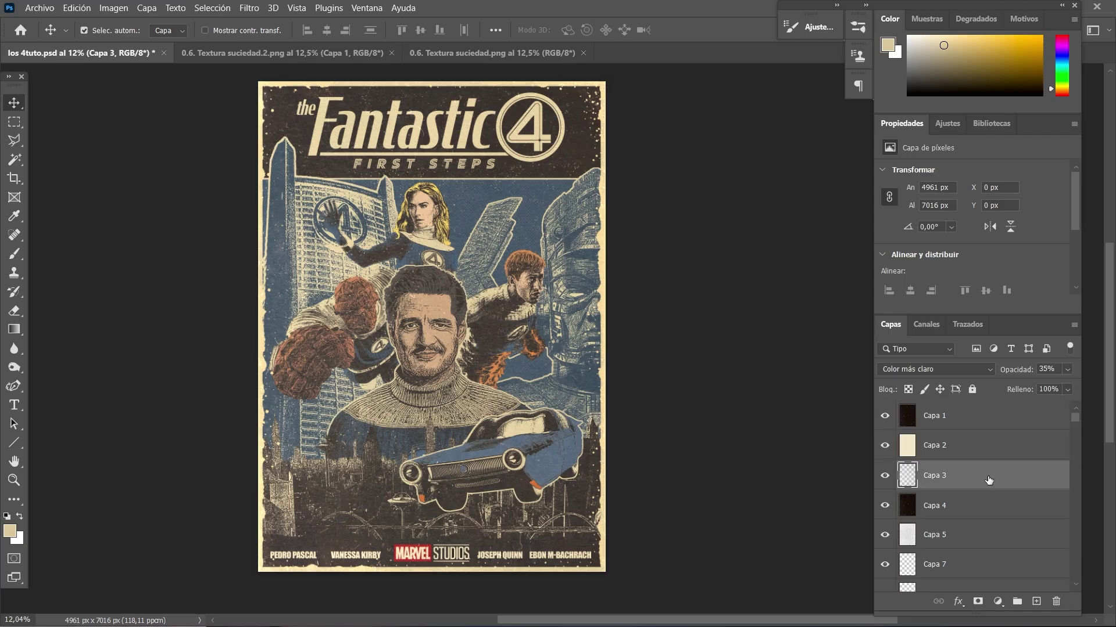
click(1067, 371)
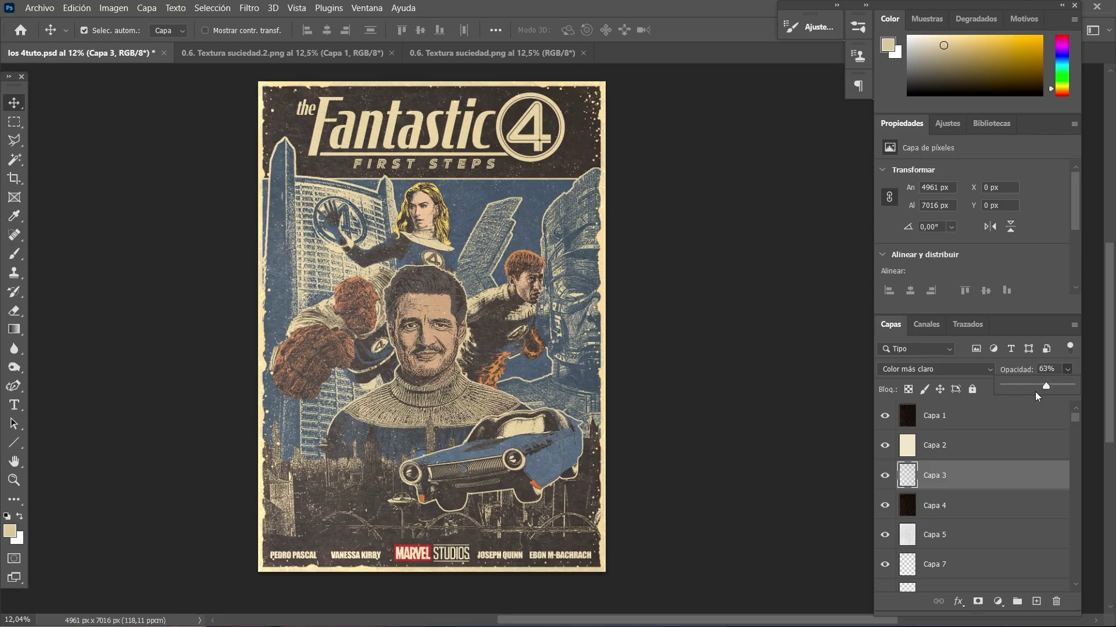
key(ctrl)
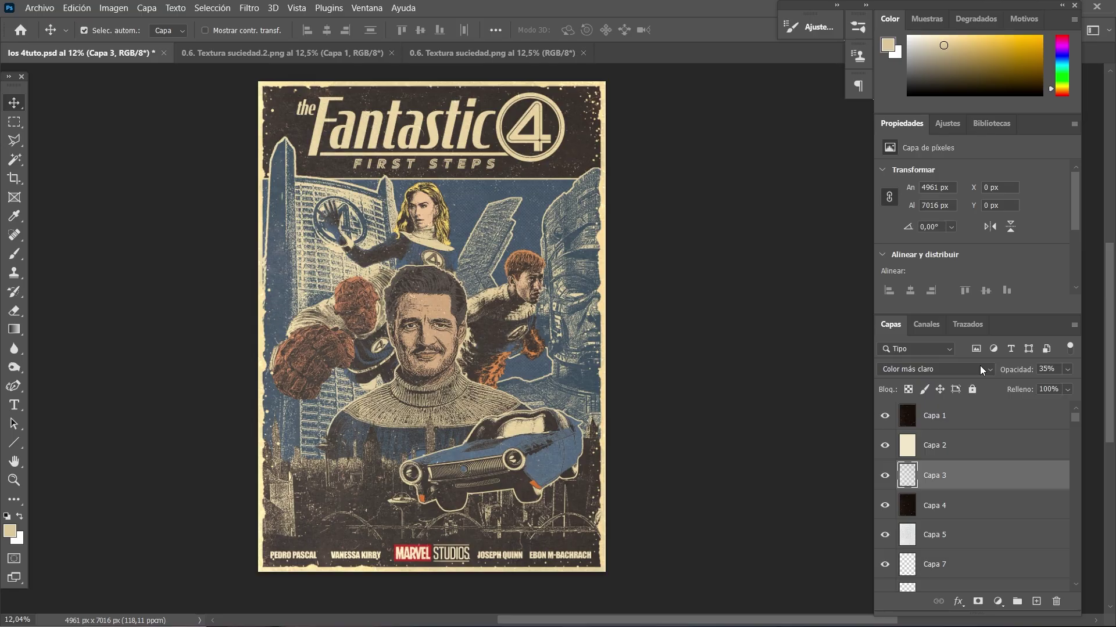
click(980, 367)
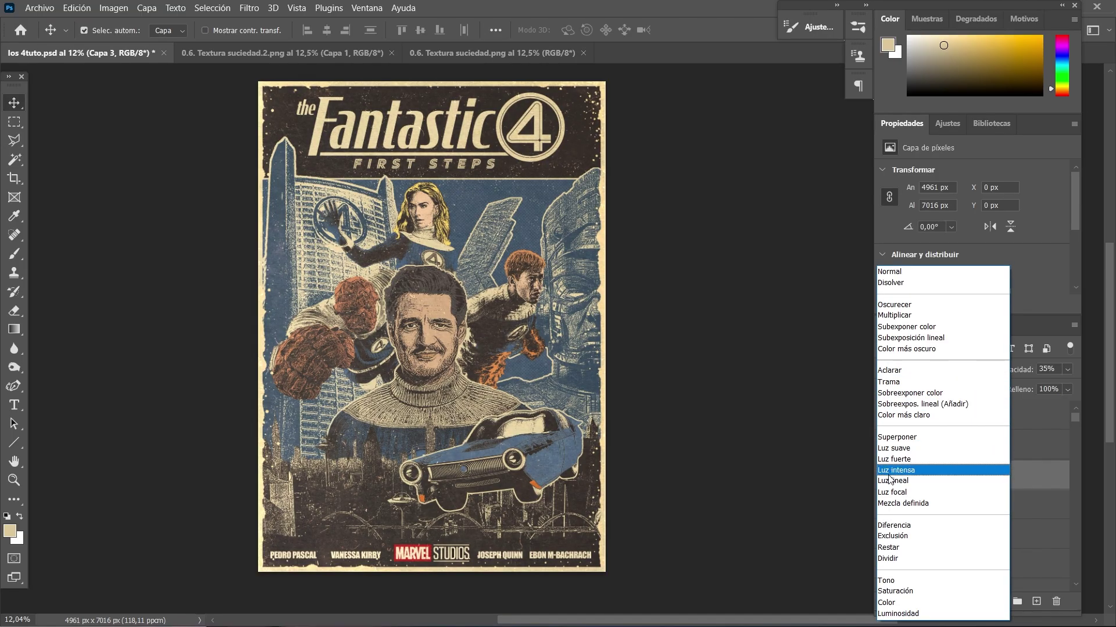
click(720, 247)
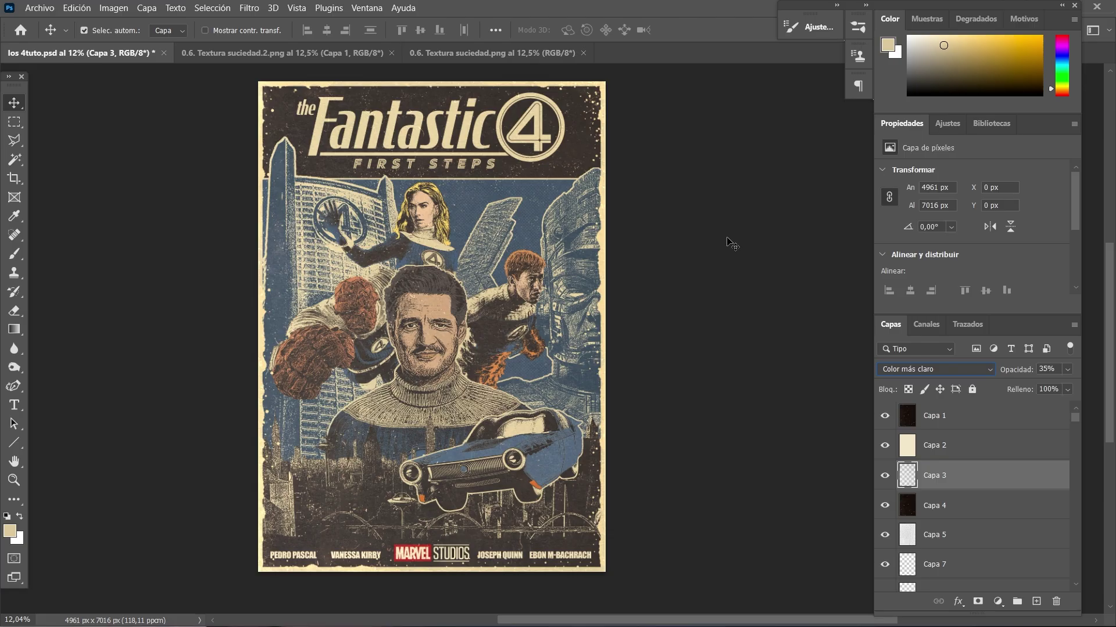